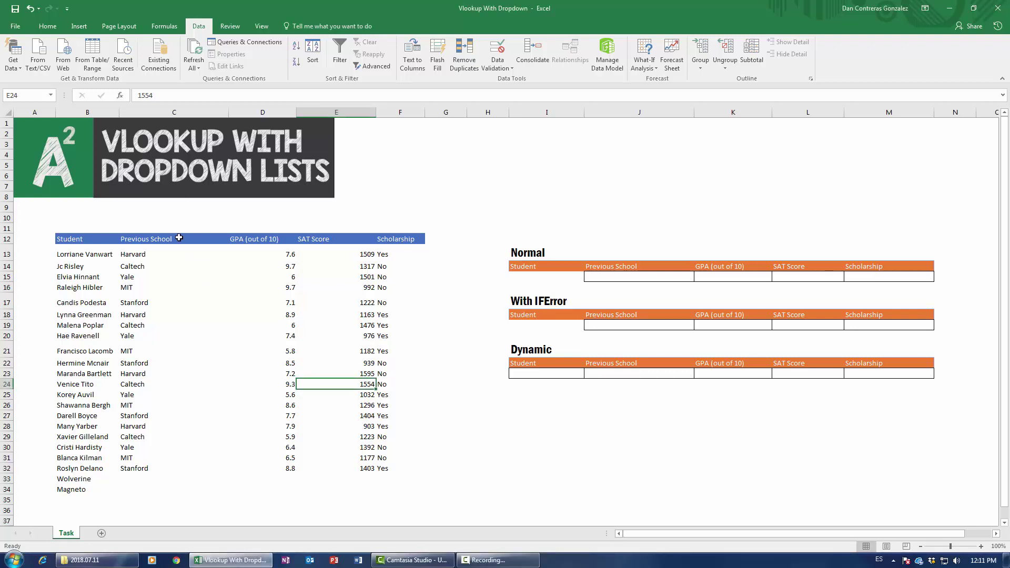
Step: Copy the student name from B16 into the Normal row's Student cell I15
left_click(177, 322)
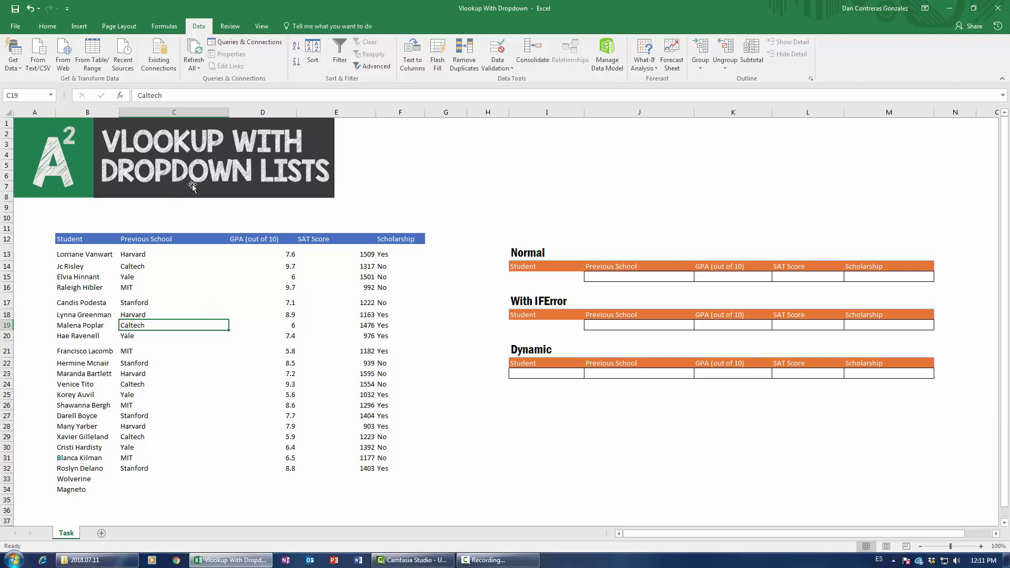
left_click(135, 298)
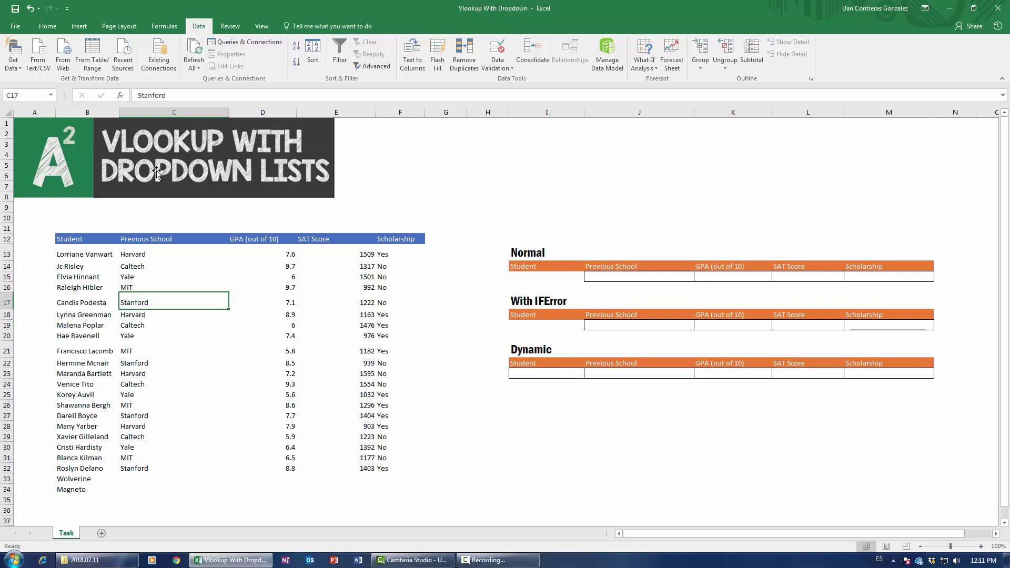
left_click(526, 278)
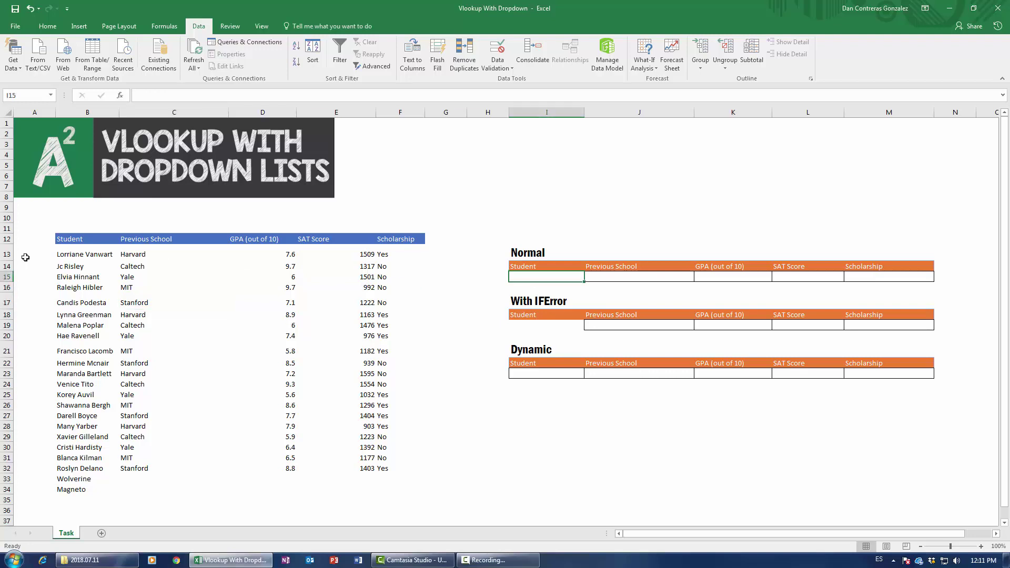
left_click(80, 275)
left_click(82, 288)
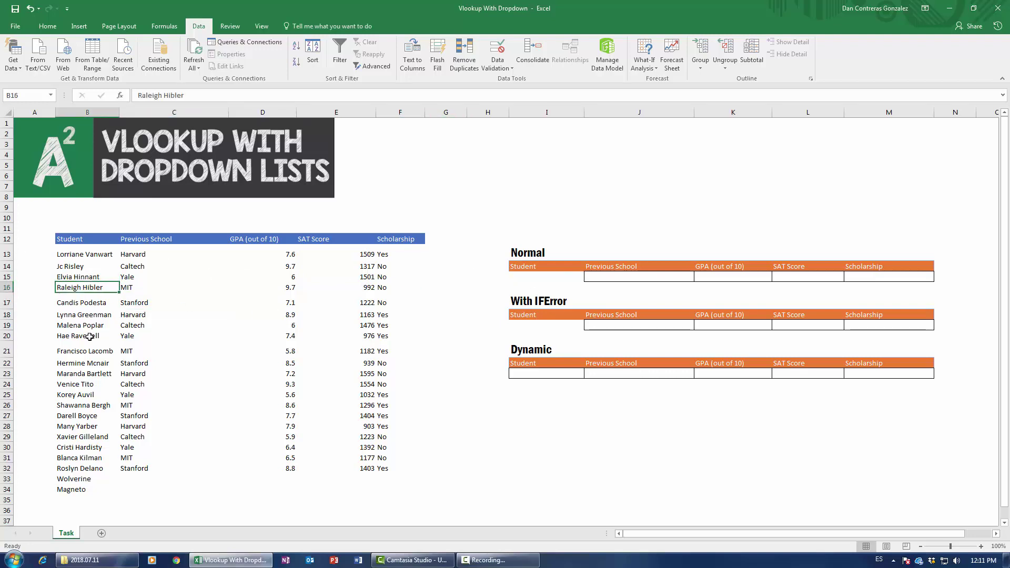
key("ctrl+c")
left_click(525, 277)
key("ctrl+v")
key("Escape")
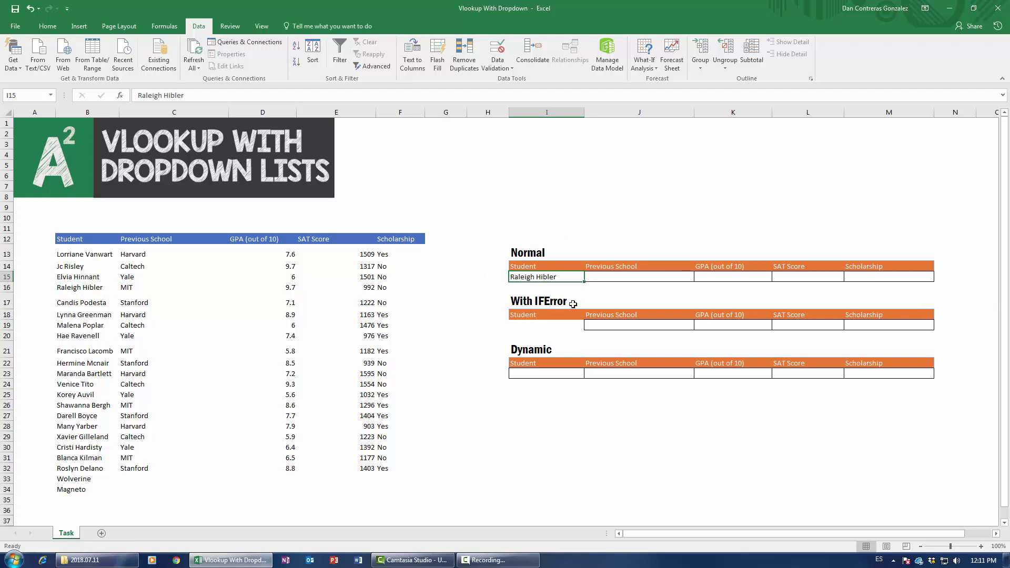
Step: Copy that student's school, MIT, into the Previous School cell J15
left_click(612, 277)
left_click(711, 277)
left_click(795, 274)
left_click(852, 274)
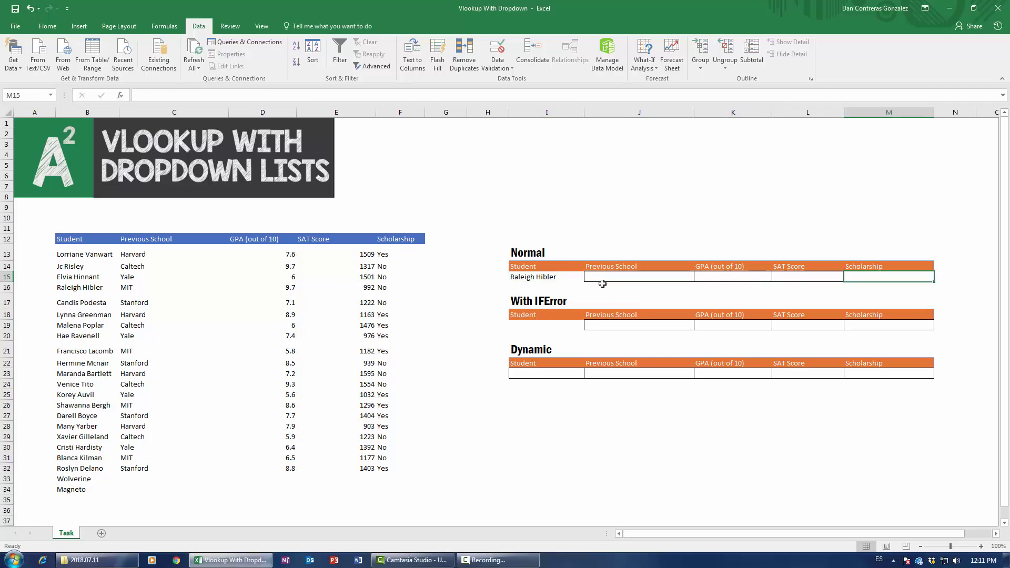
left_click(559, 279)
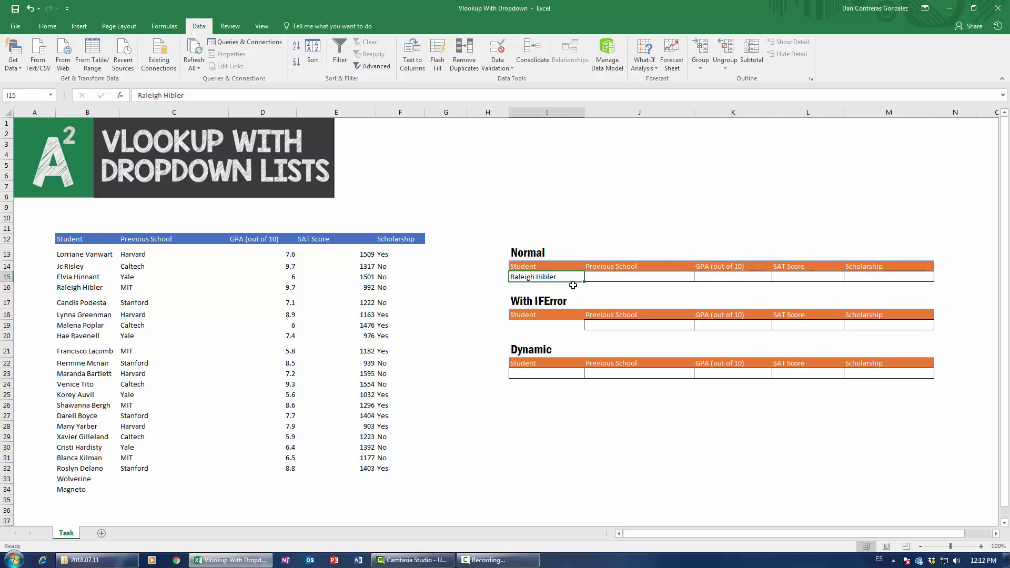
left_click_drag(87, 289, 129, 288)
left_click_drag(328, 295, 371, 290)
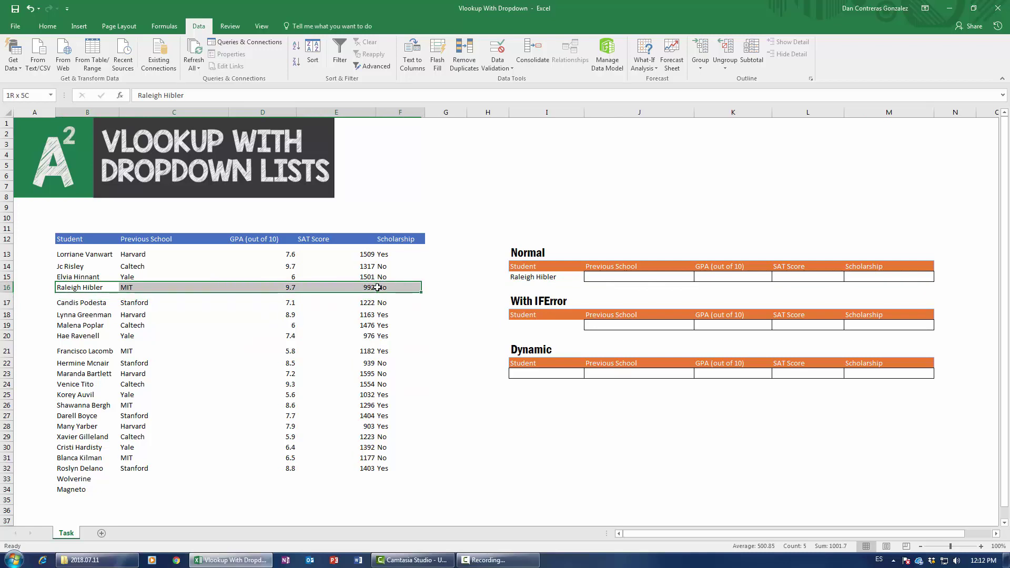
left_click(149, 290)
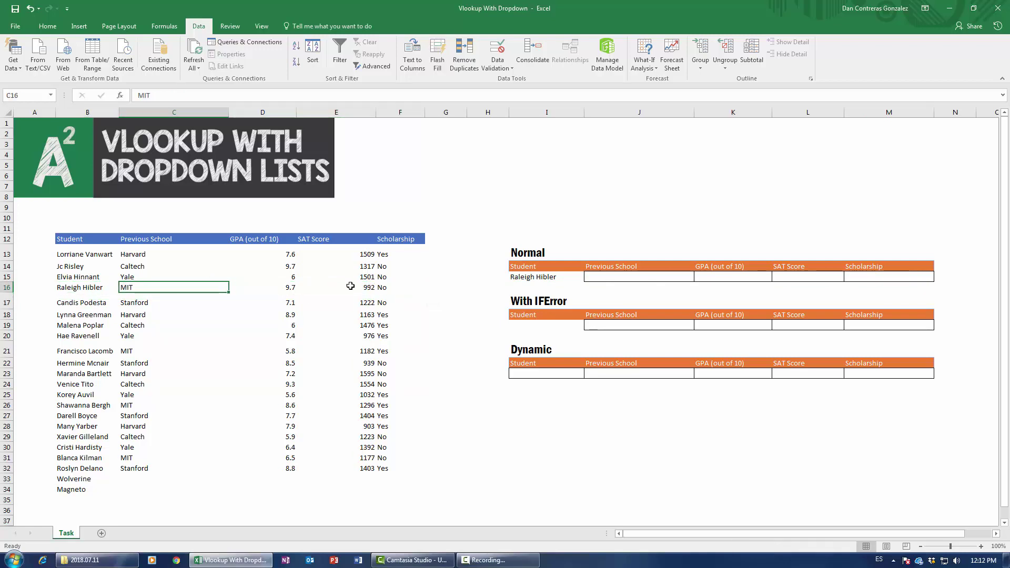
key("ctrl+c")
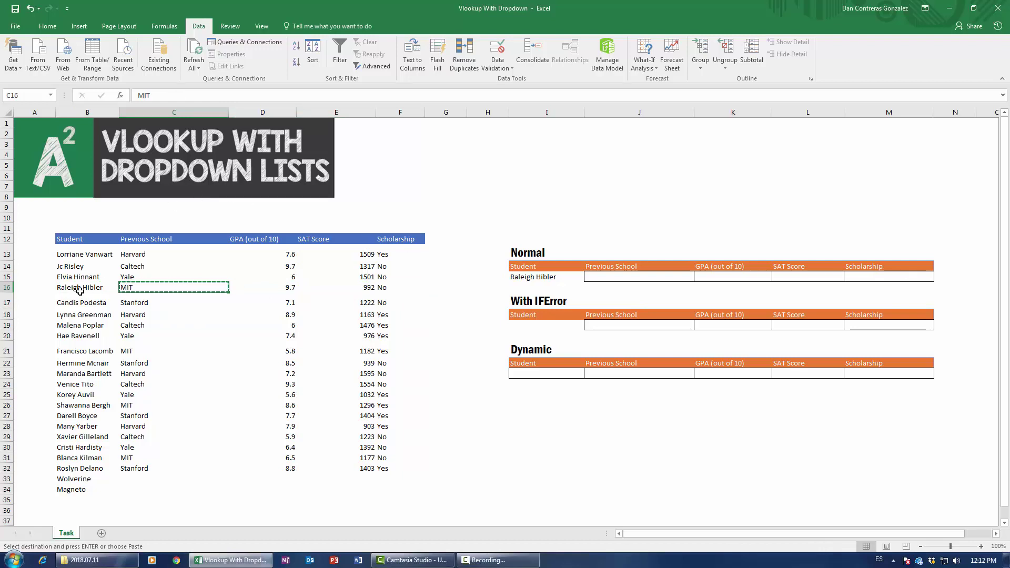
left_click_drag(80, 291, 169, 289)
left_click(137, 286)
left_click(602, 275)
key("ctrl+v")
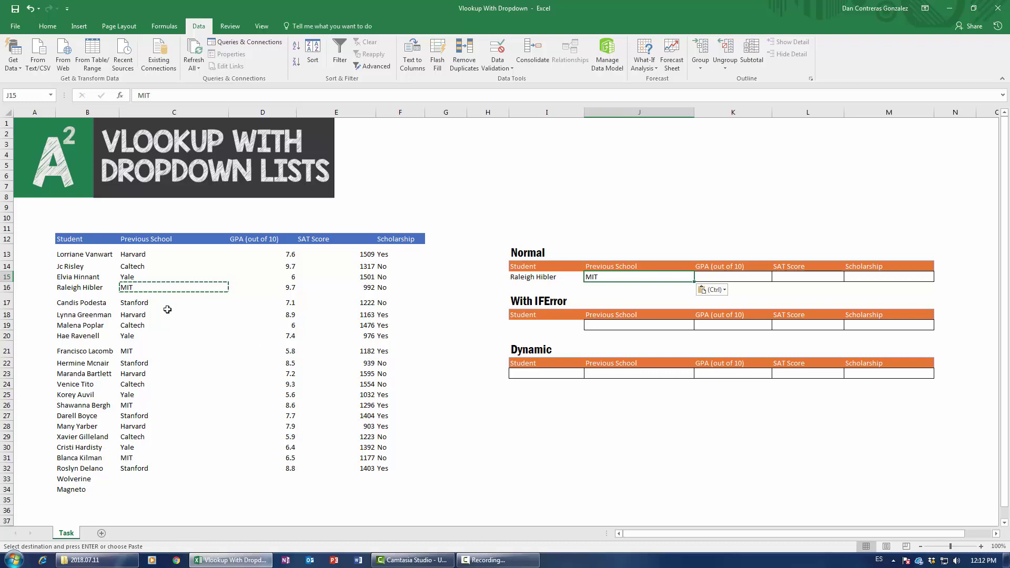
Step: Clear MIT from J15 and start a fresh =vlookup( formula there
key("Delete")
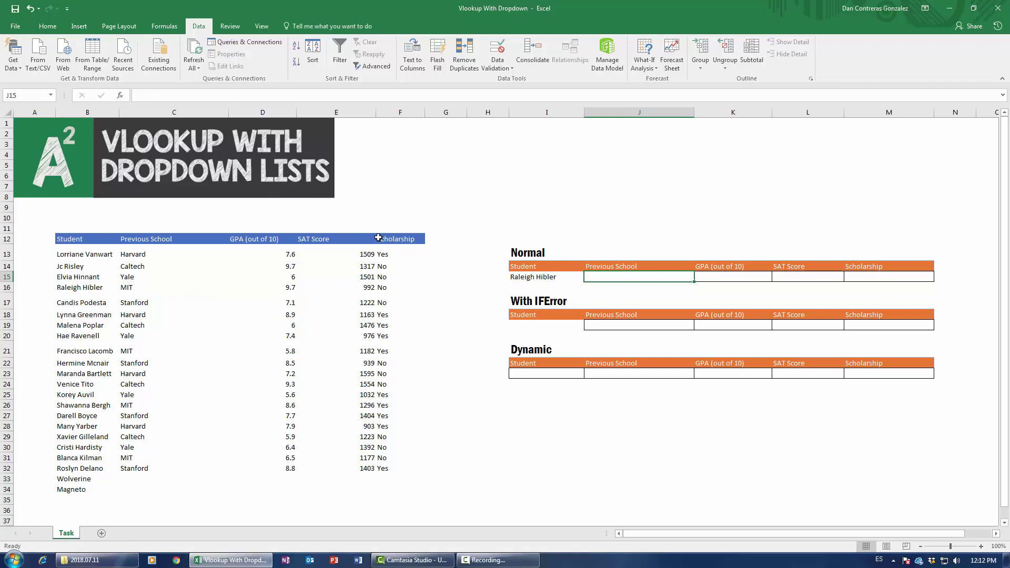
type("=vlookup(")
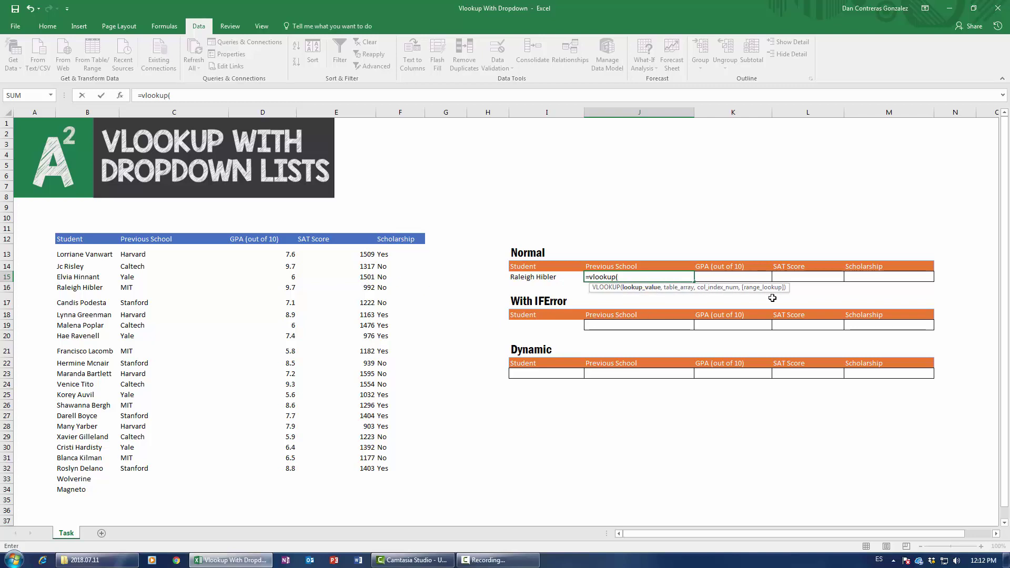
left_click(122, 98)
left_click_drag(368, 174, 486, 289)
key("Escape")
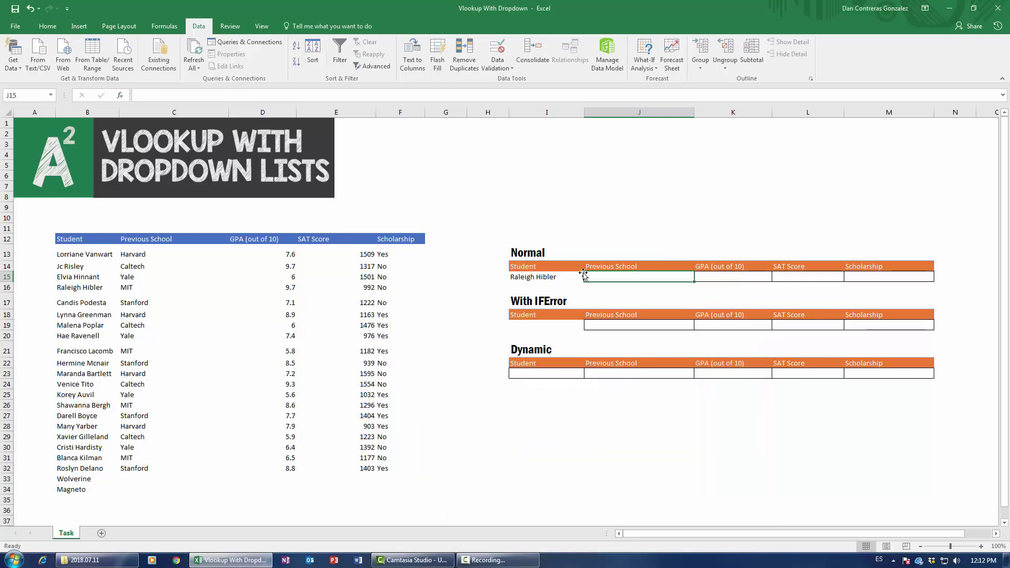
type("=vlookup(")
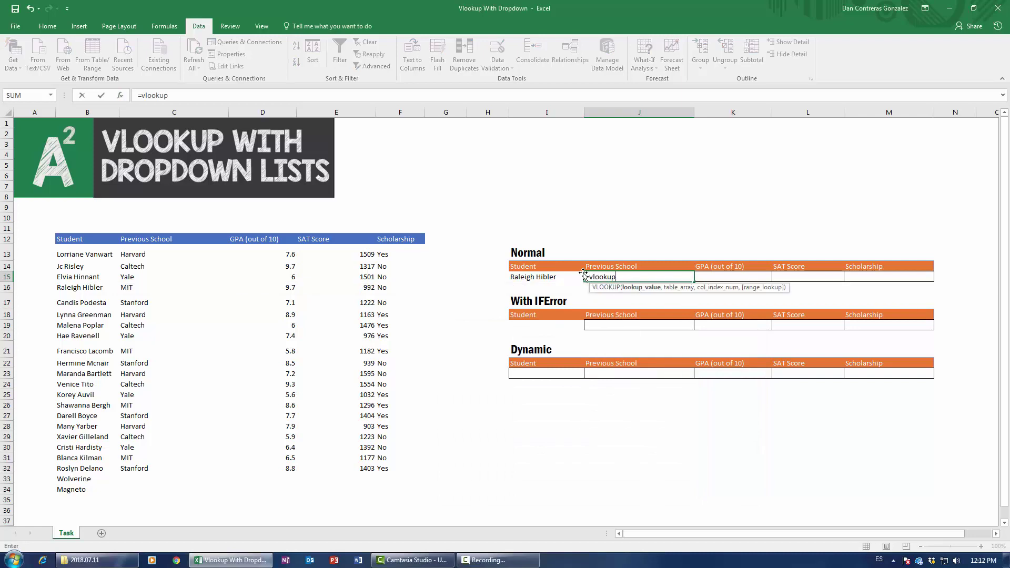
Step: In VLOOKUP's arguments, set lookup value I15 and absolute table array $B$12:$F$34
left_click(119, 98)
left_click_drag(569, 330, 608, 303)
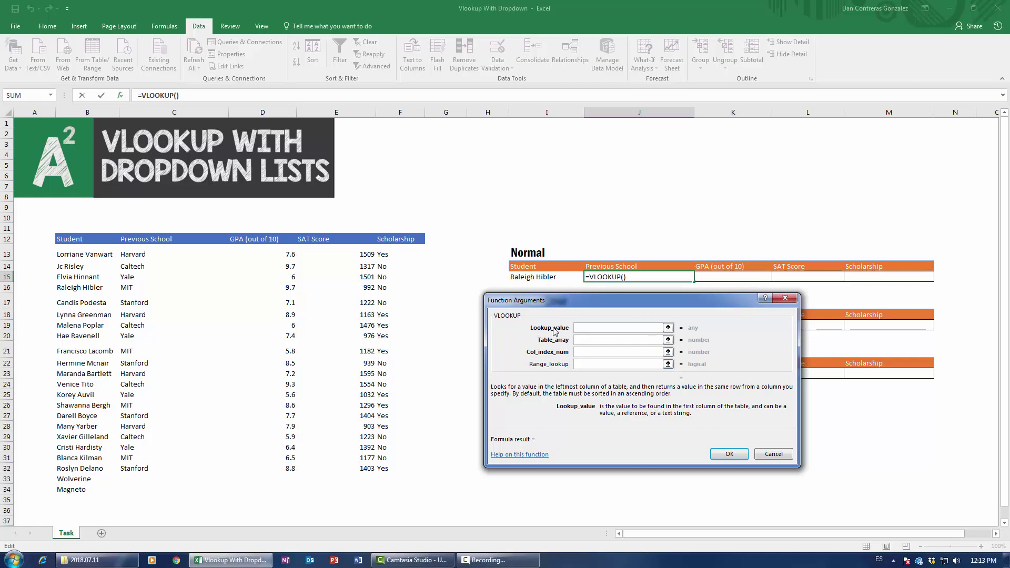
left_click_drag(585, 302, 590, 321)
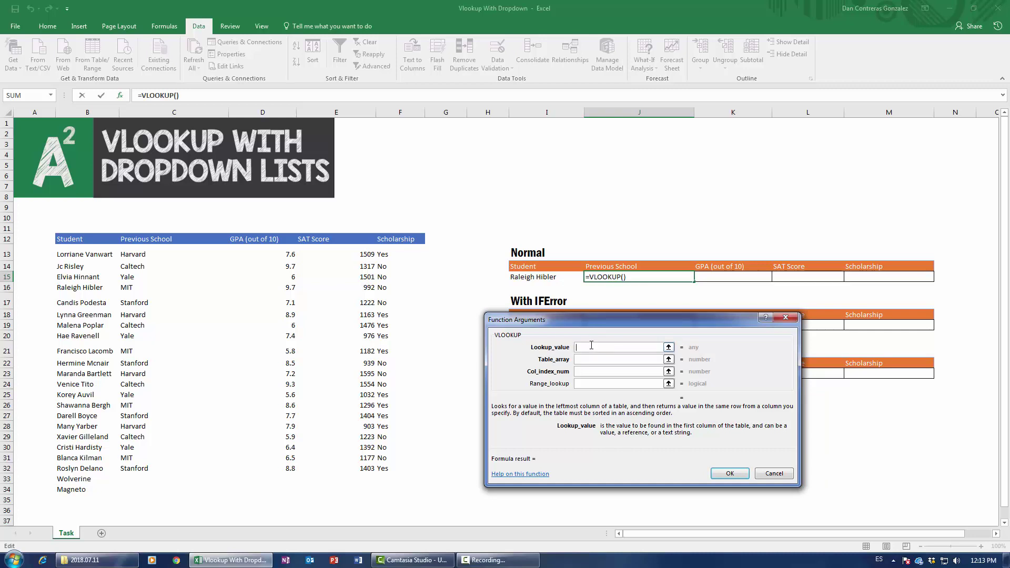
left_click(543, 278)
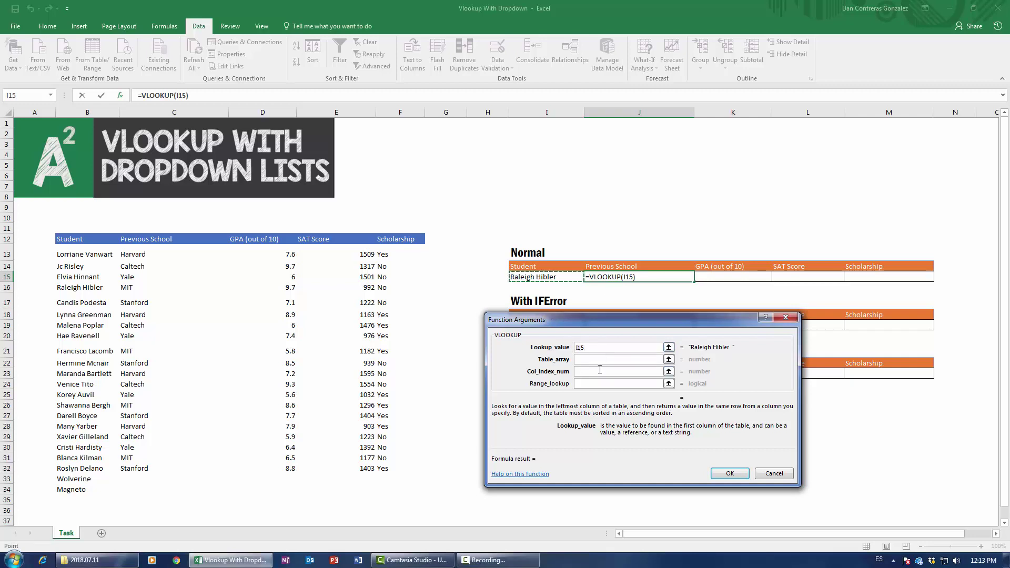
left_click(590, 363)
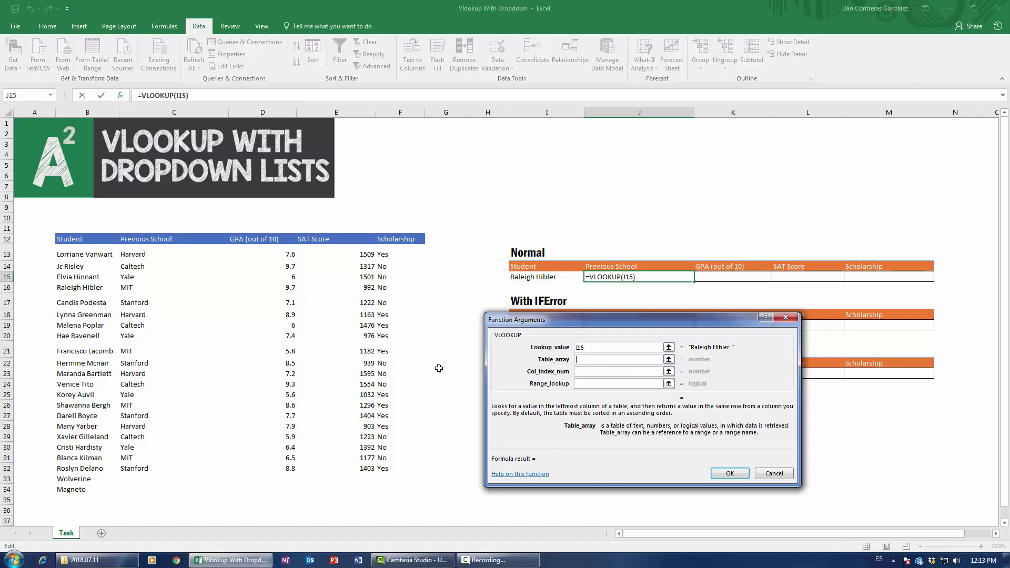
left_click(81, 242)
key("ctrl+a")
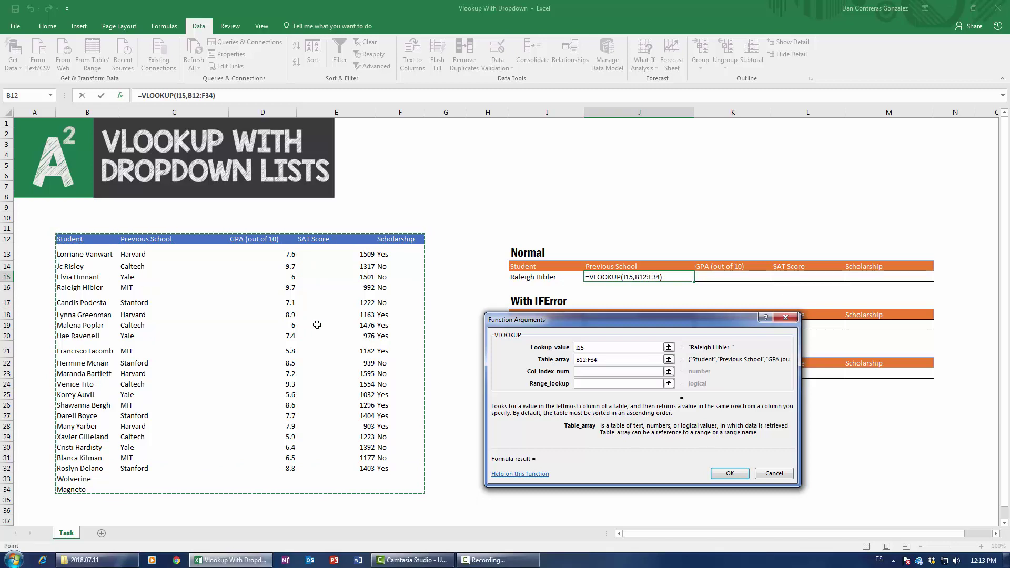
key("F4")
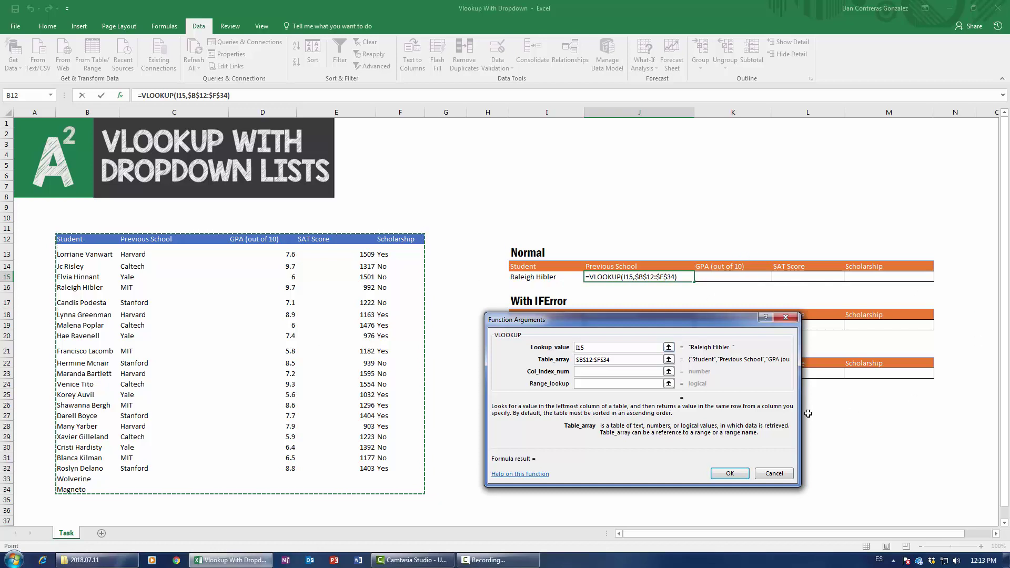
left_click(578, 372)
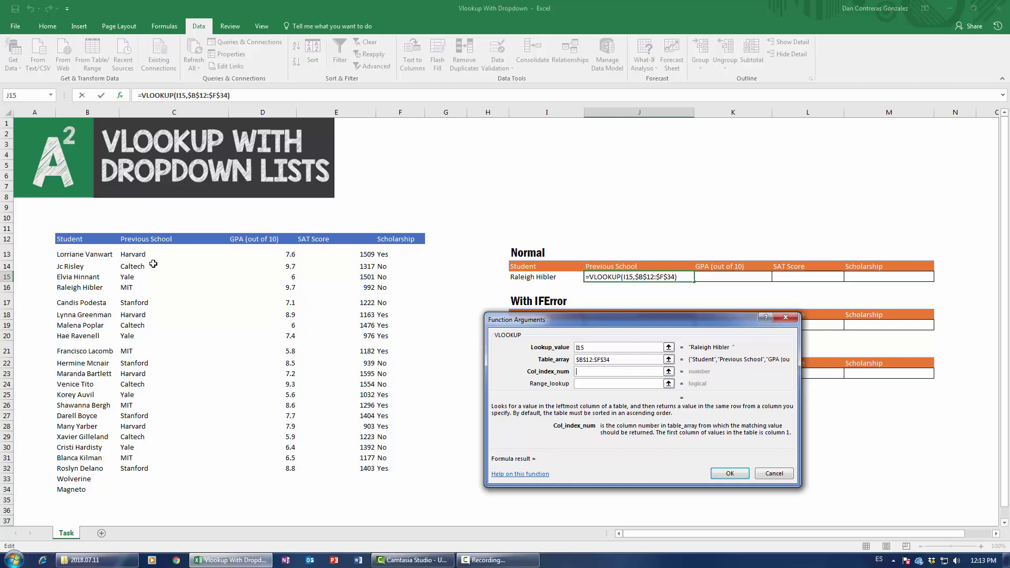
Step: Set the column index to 2 and range lookup to 0 for an exact match
left_click(159, 113)
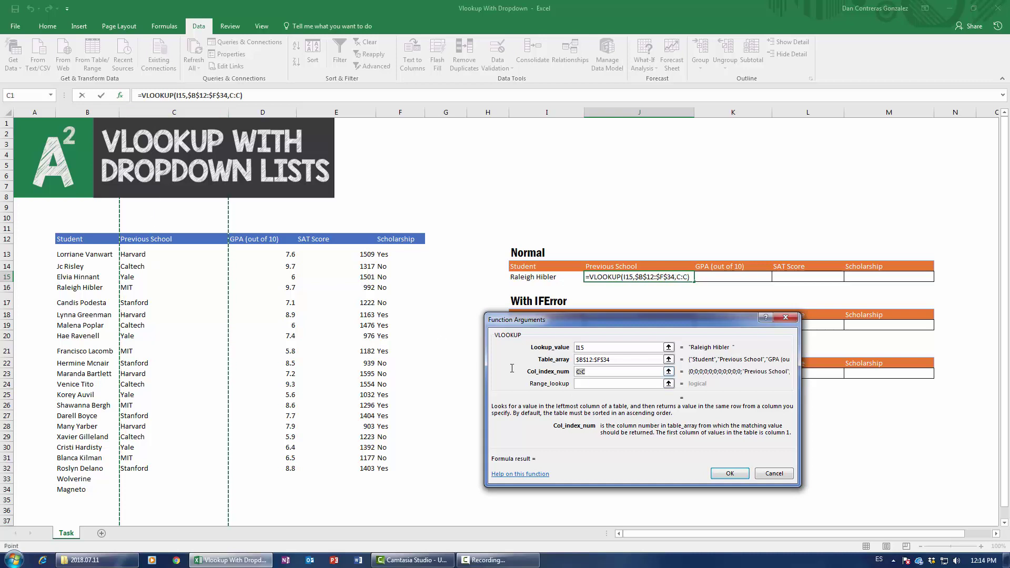
key("BackSpace")
key("BackSpace")
key("BackSpace")
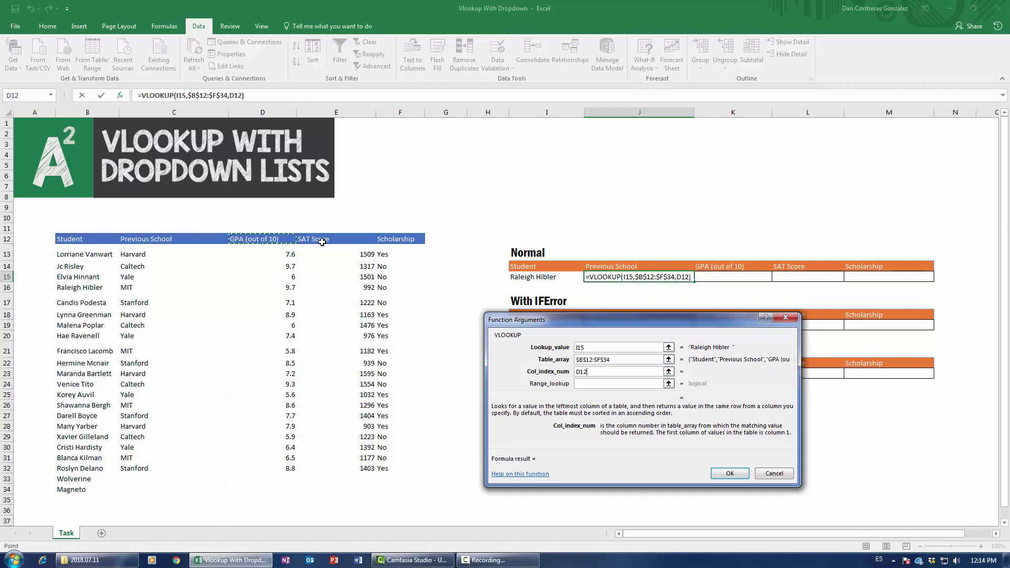
left_click(363, 239)
left_click(384, 240)
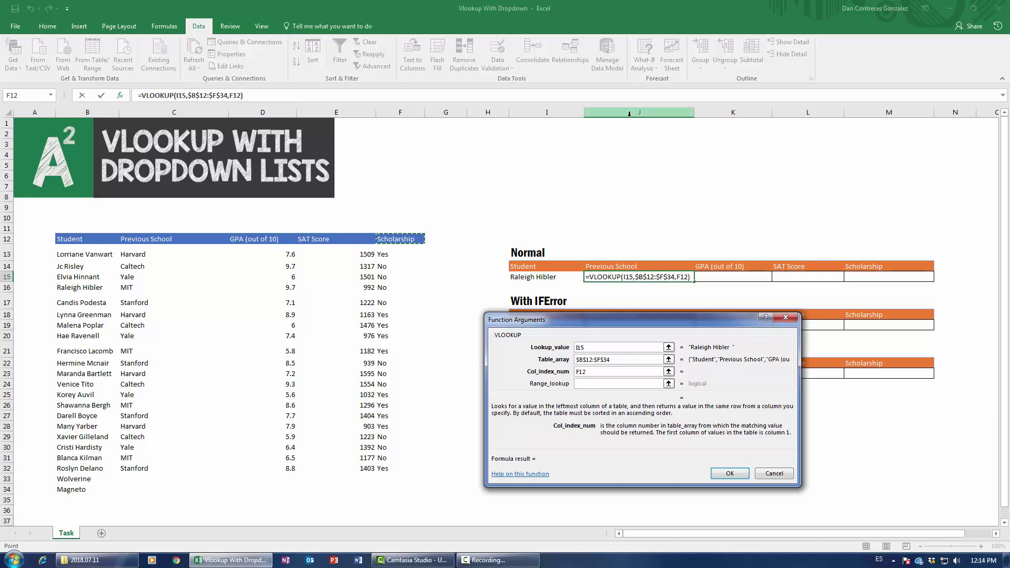
double_click(599, 374)
key("BackSpace")
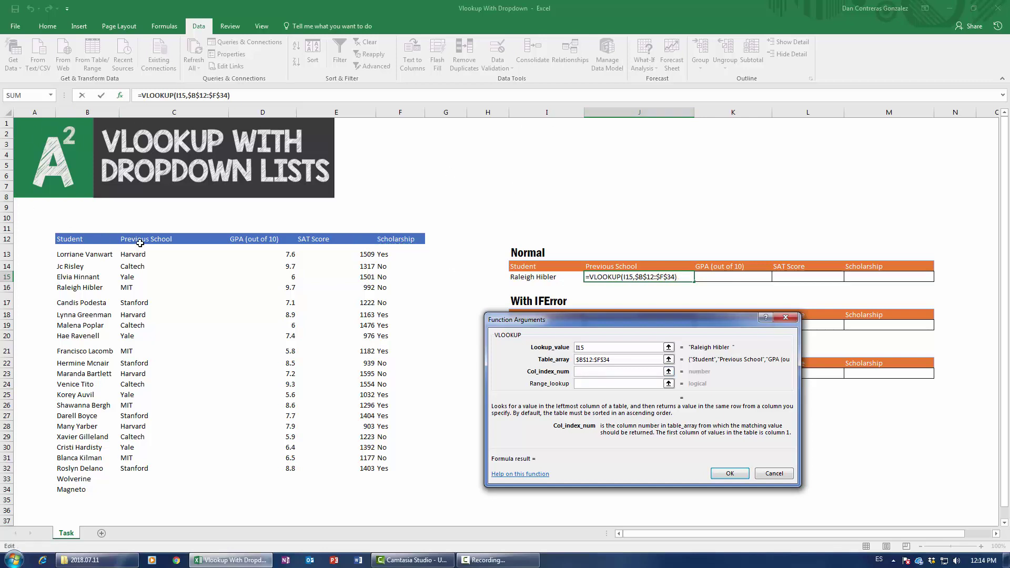
type("2")
left_click(594, 383)
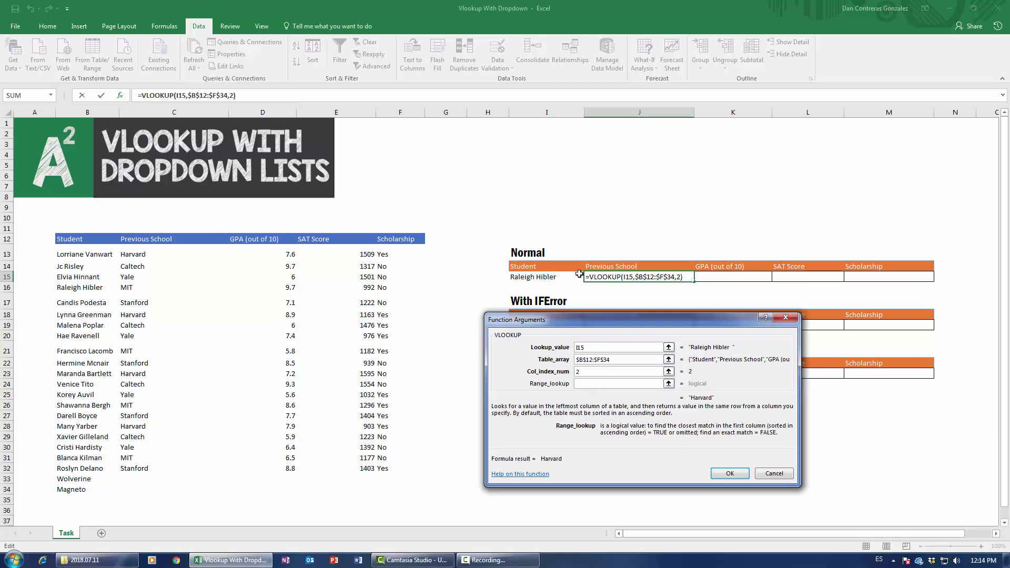
type("0")
Step: Confirm J15's lookup, then start K15's VLOOKUP with I15 and absolute table $B$12:$F$34
left_click(733, 471)
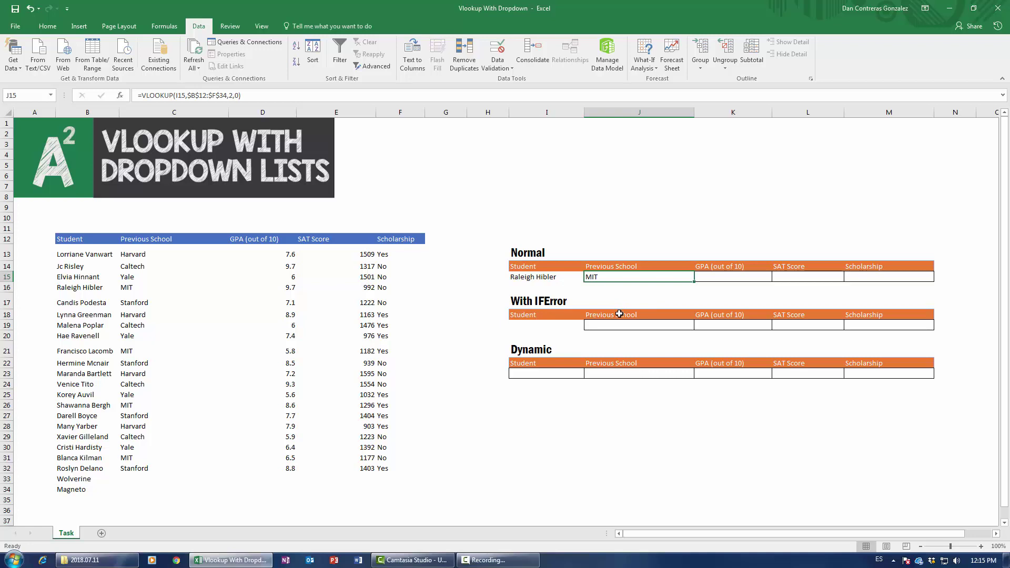
left_click(721, 274)
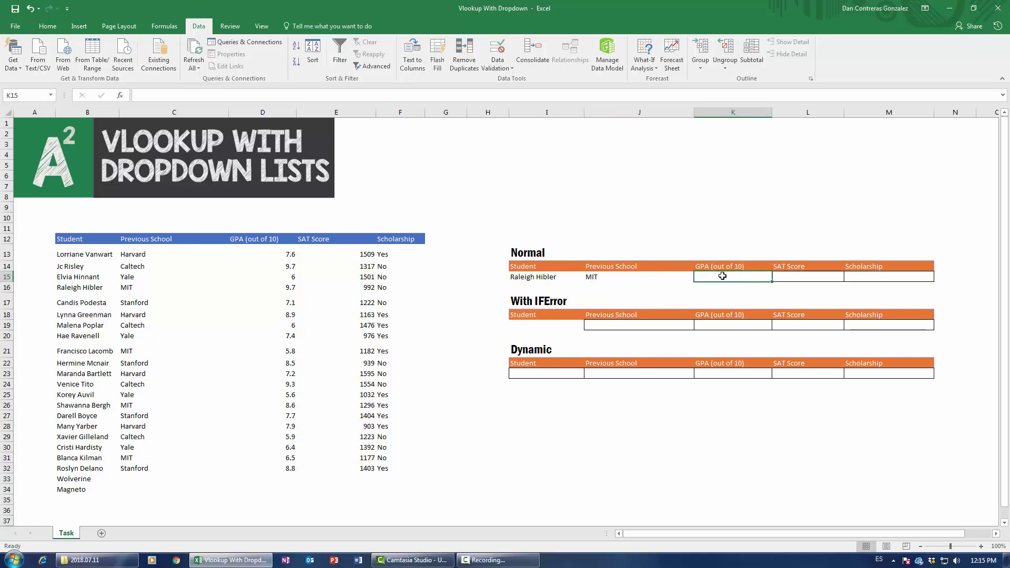
type("=vlookup")
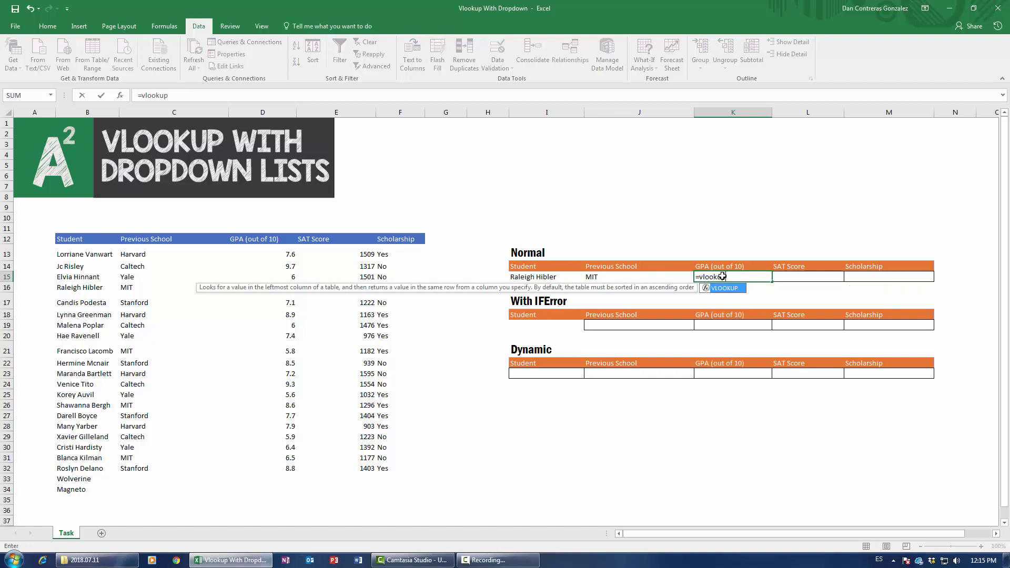
key("Tab")
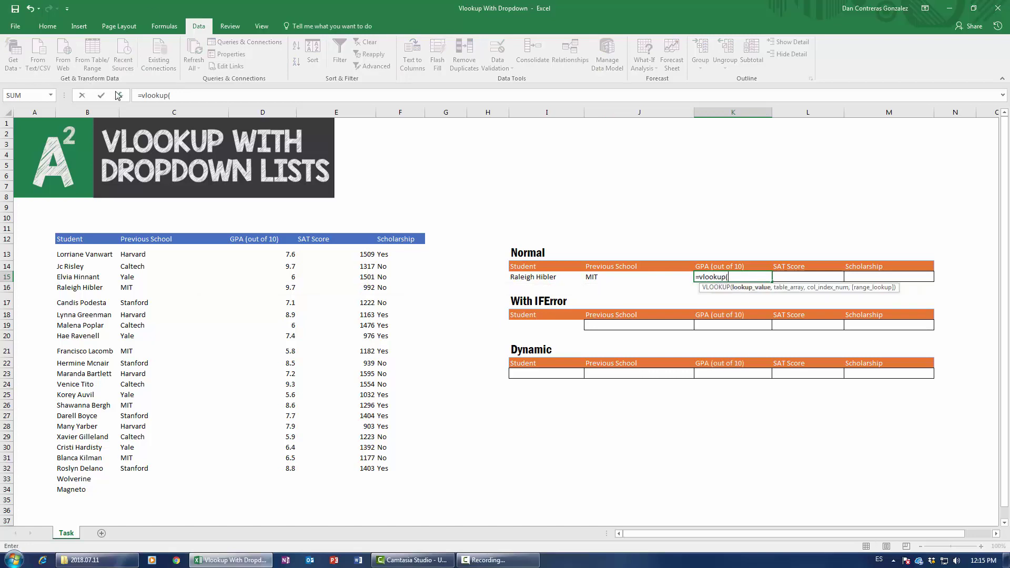
key("ctrl+a")
left_click_drag(622, 331, 620, 352)
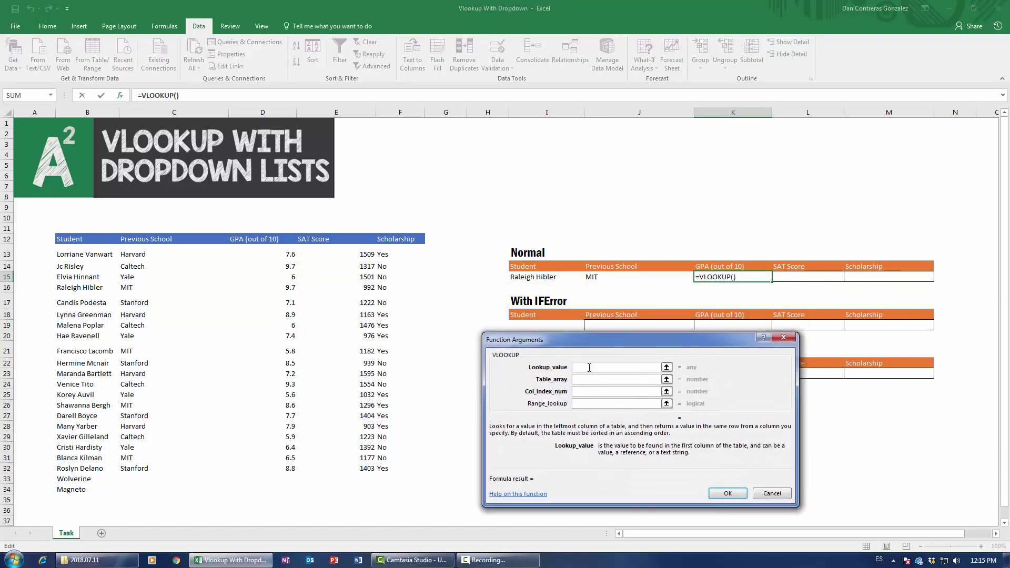
left_click(545, 277)
left_click(586, 386)
left_click_drag(57, 238, 392, 491)
key("F4")
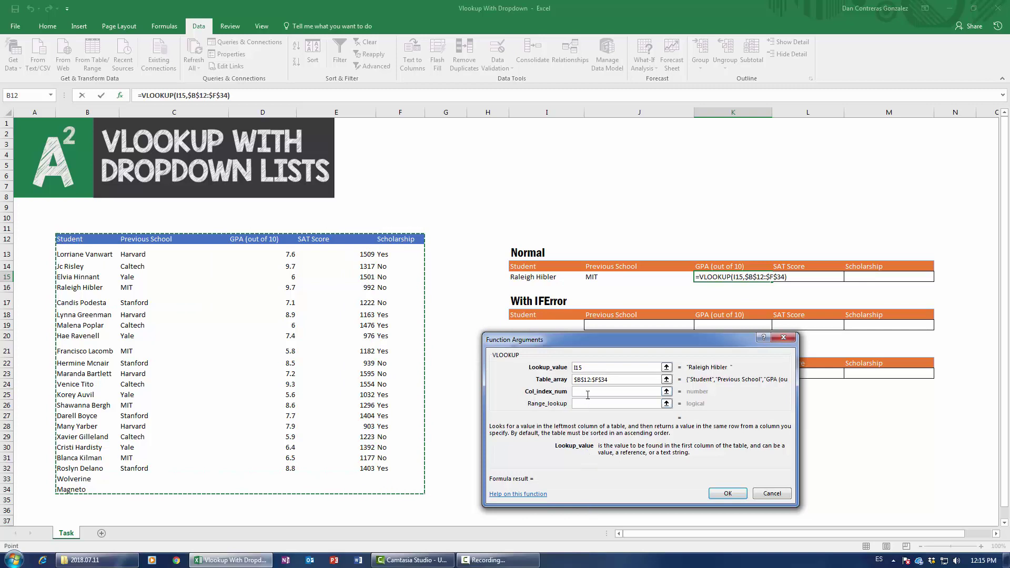
left_click(586, 394)
Step: Give K15's lookup column 3 and exact match 0, returning GPA 9.7
type("3")
left_click(581, 407)
left_click(584, 403)
type("0)")
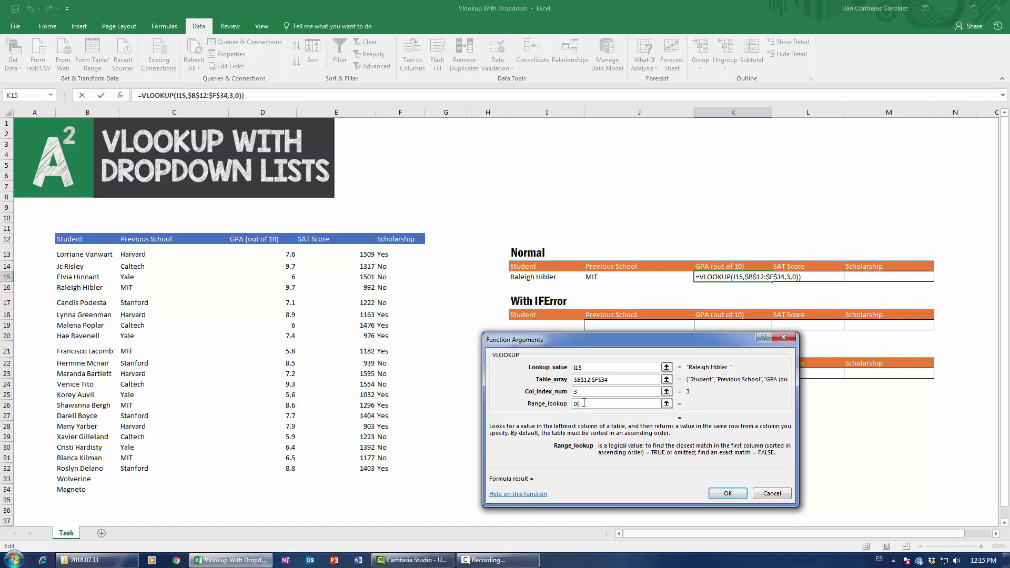
key("BackSpace")
left_click(727, 492)
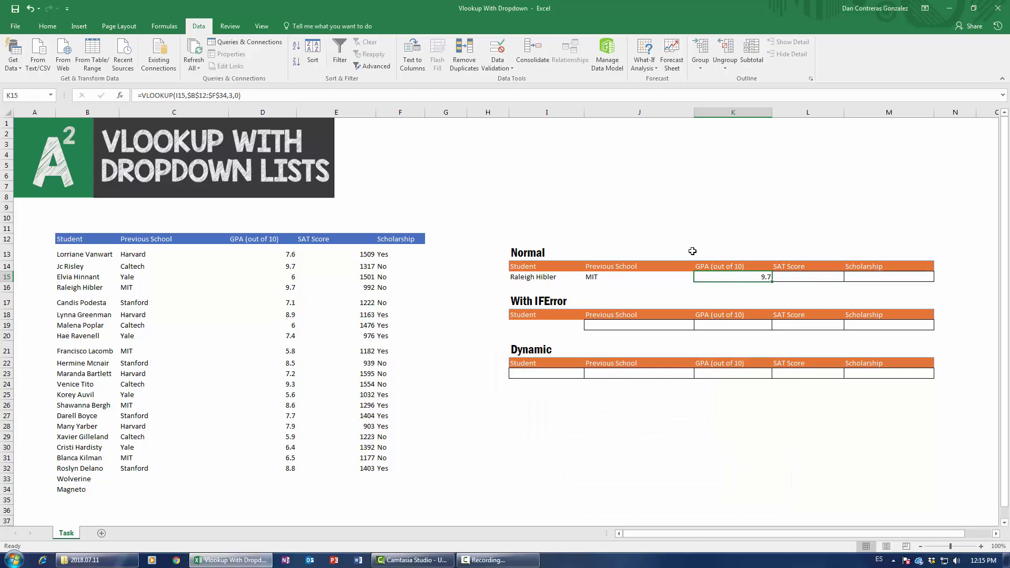
left_click(592, 277)
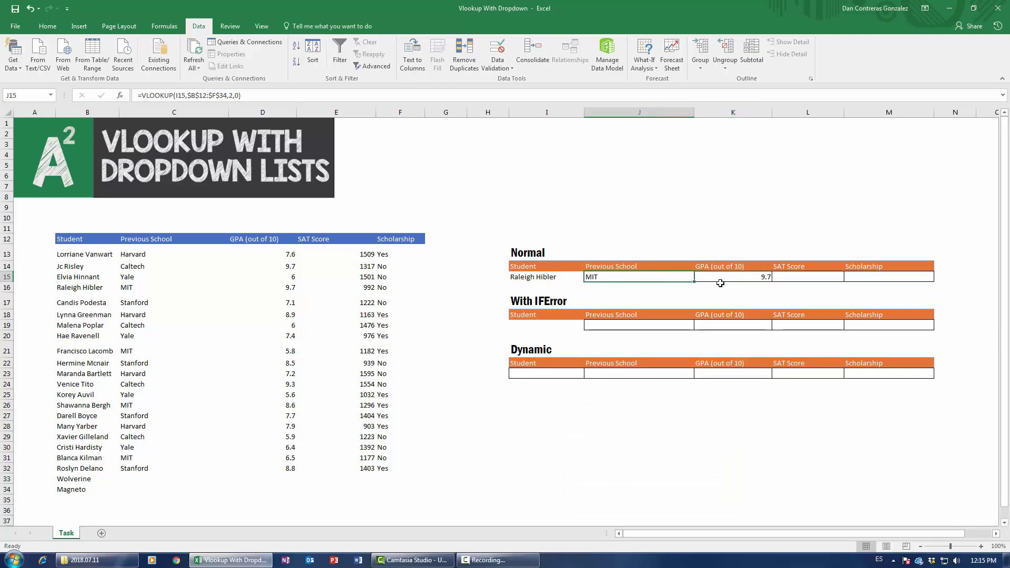
left_click(720, 284)
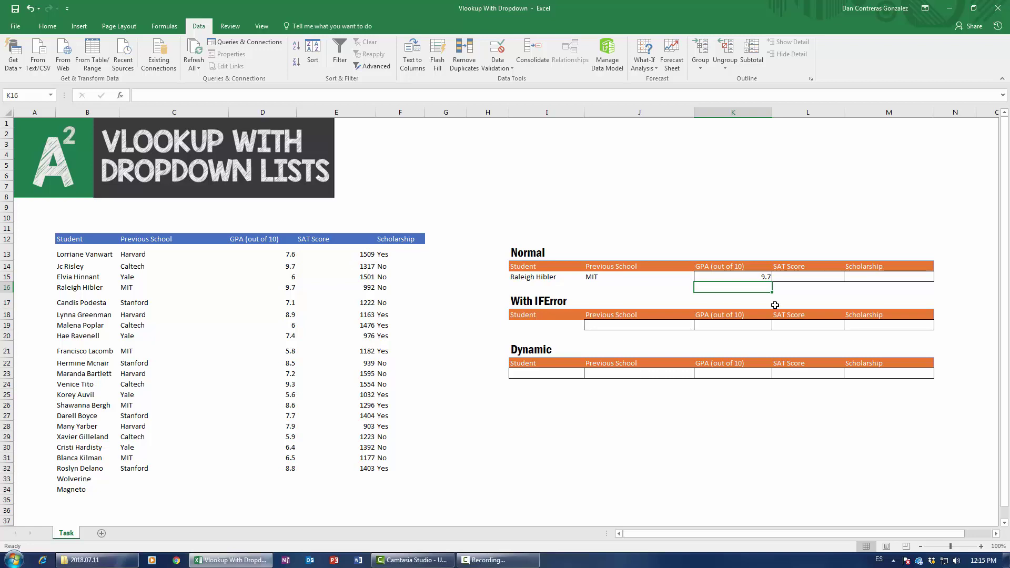
Step: Review the lookup cells of the Normal, IFError and Dynamic rows
left_click(765, 277)
left_click(793, 277)
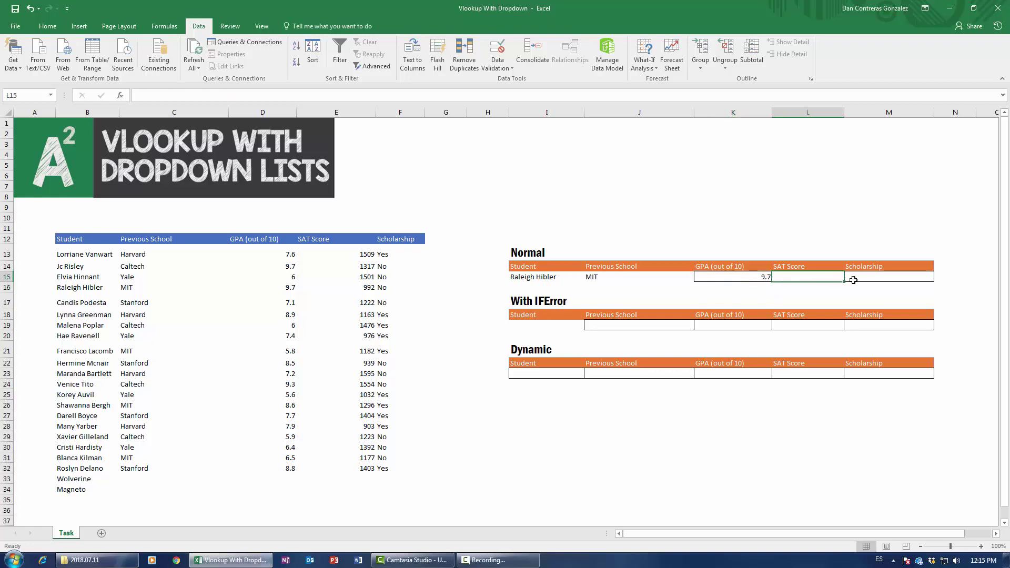
left_click(856, 279)
left_click(686, 325)
left_click(724, 325)
left_click(820, 324)
left_click(862, 324)
left_click(657, 373)
left_click(719, 372)
left_click(811, 372)
left_click(875, 373)
left_click(884, 325)
left_click(728, 277)
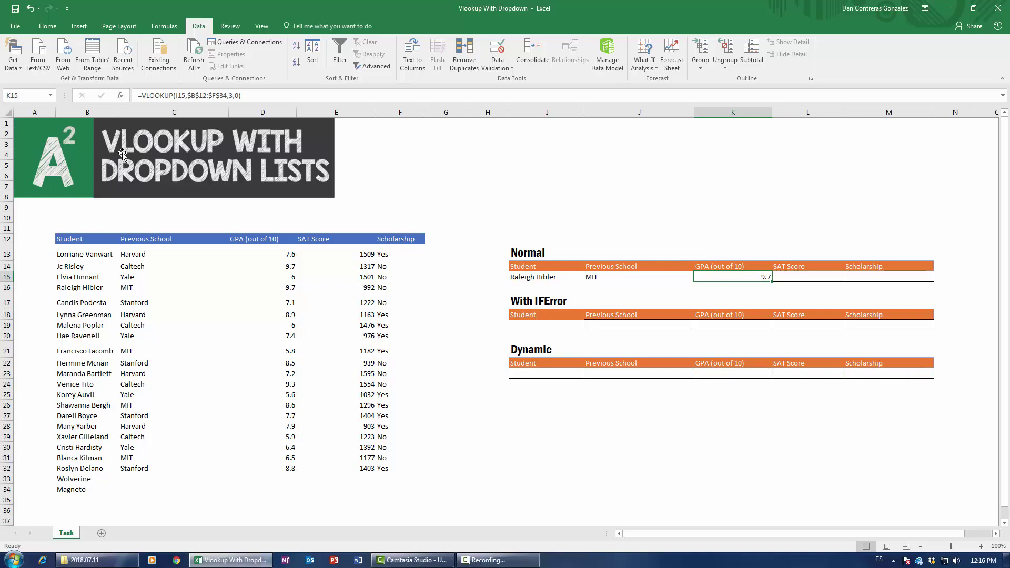
Step: Fill J15's Previous School lookup across K15:M15, which returns #N/A
left_click(630, 277)
left_click_drag(695, 284, 909, 285)
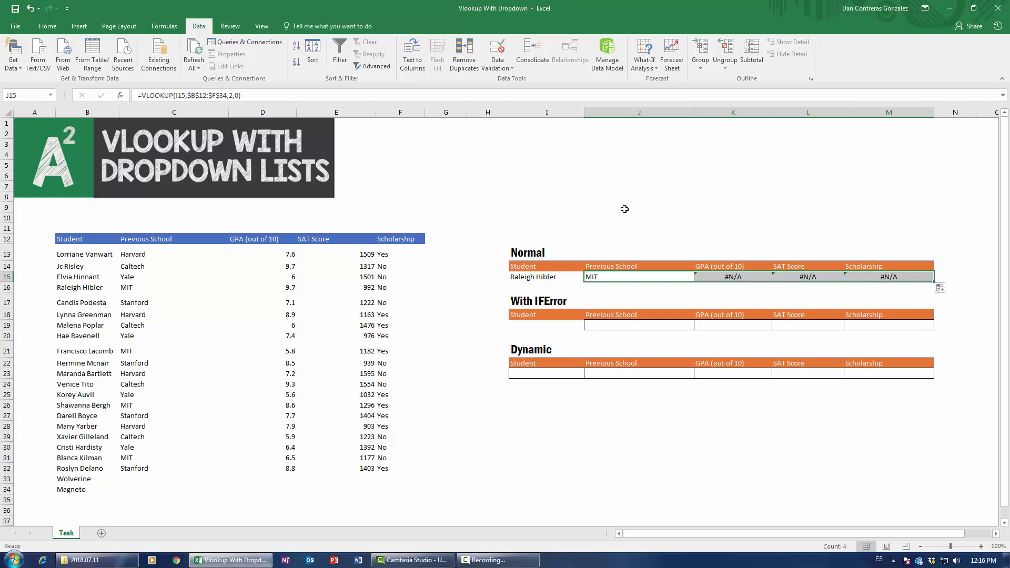
left_click(624, 276)
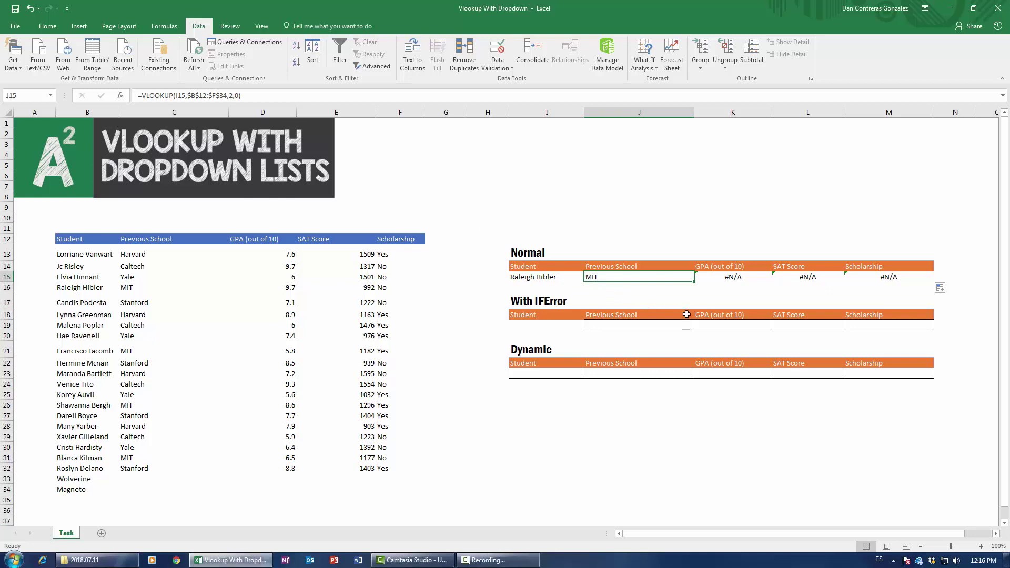
Step: Make J15's lookup value the absolute reference $I$15
left_click(124, 98)
left_click_drag(586, 339, 560, 355)
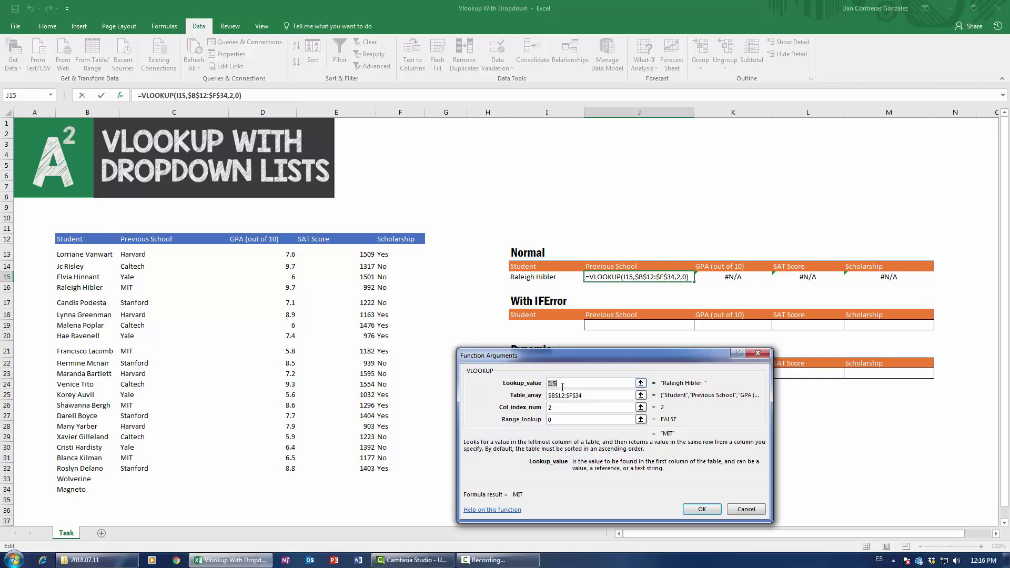
key("F4")
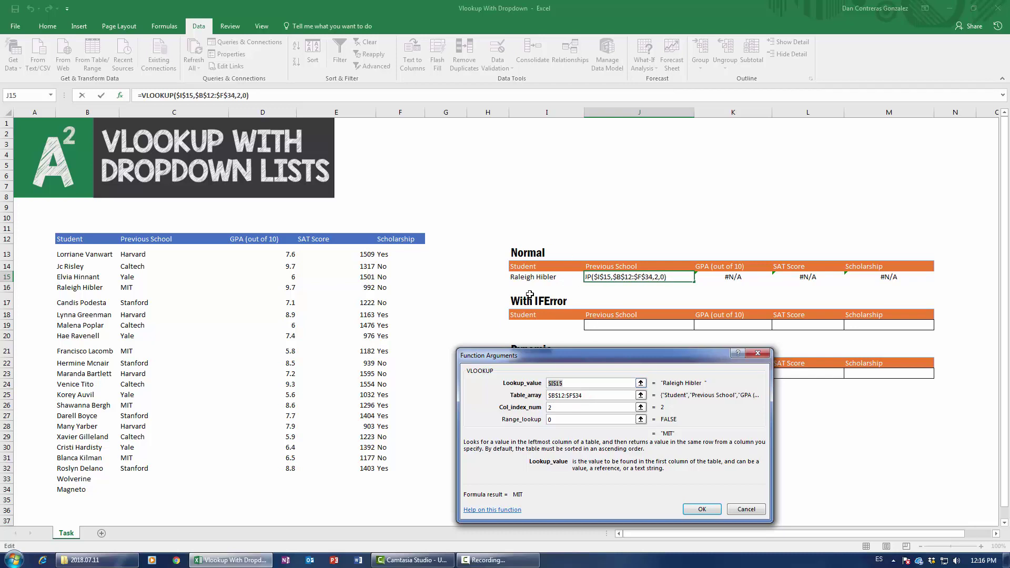
left_click(703, 509)
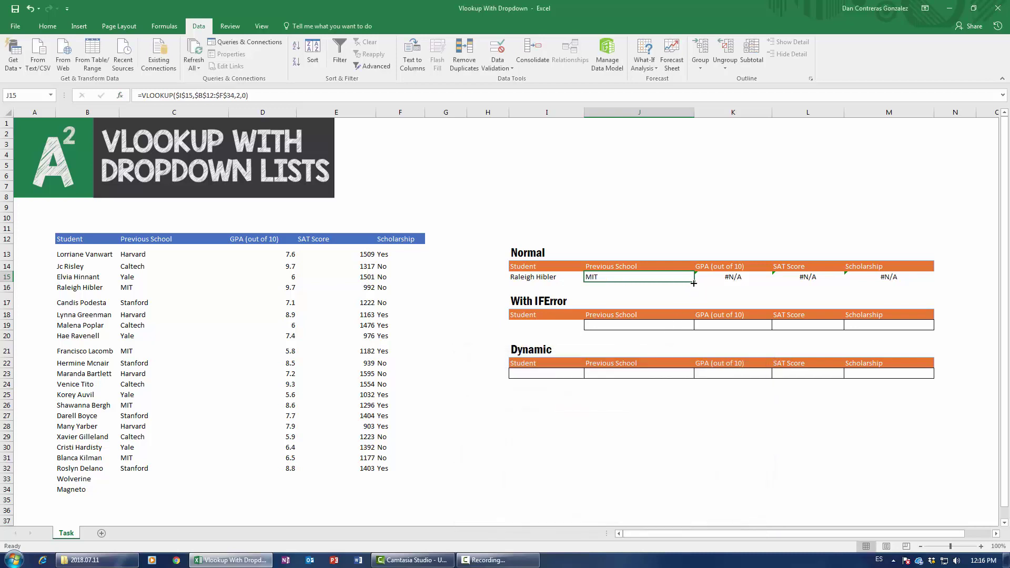
Step: Fill J15's formula across to M15 and check the copies in K15 and M15
left_click_drag(694, 282, 924, 280)
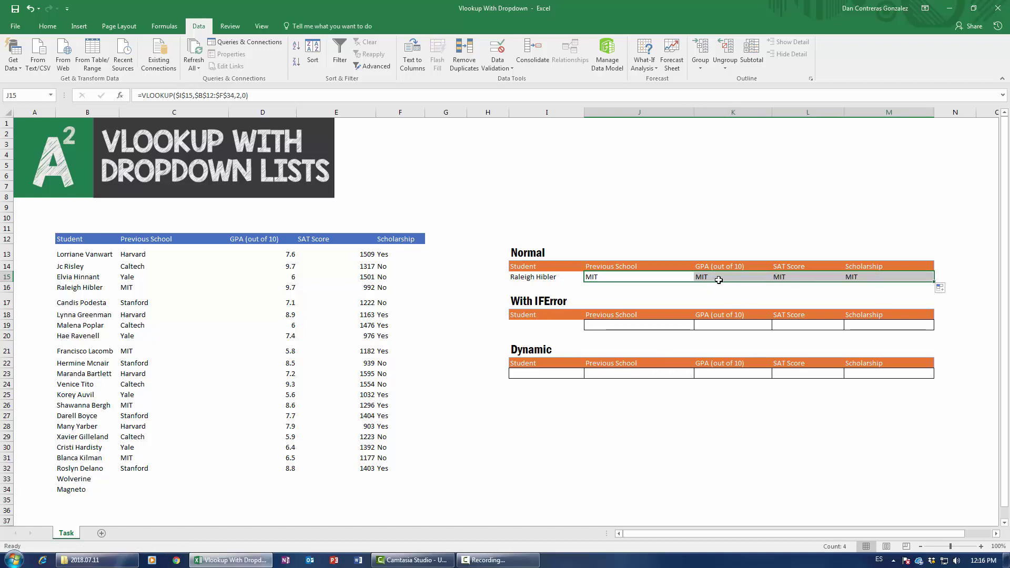
left_click(627, 283)
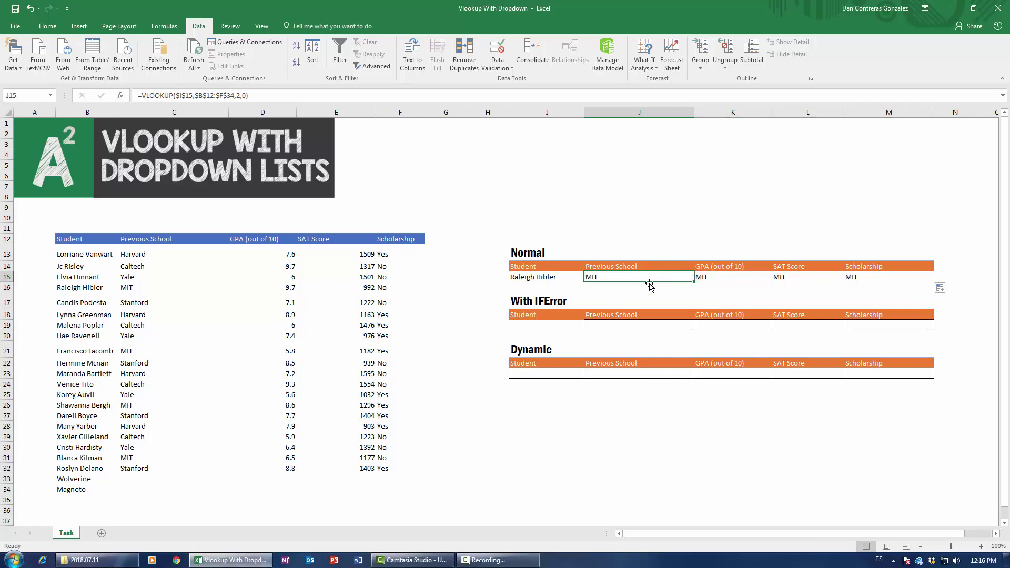
left_click(719, 277)
left_click(817, 268)
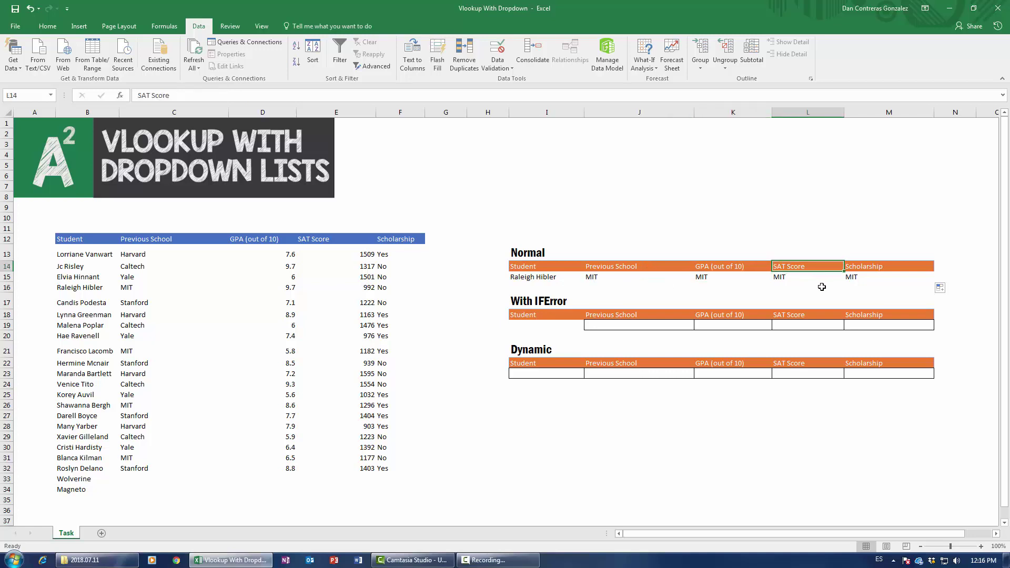
left_click(874, 277)
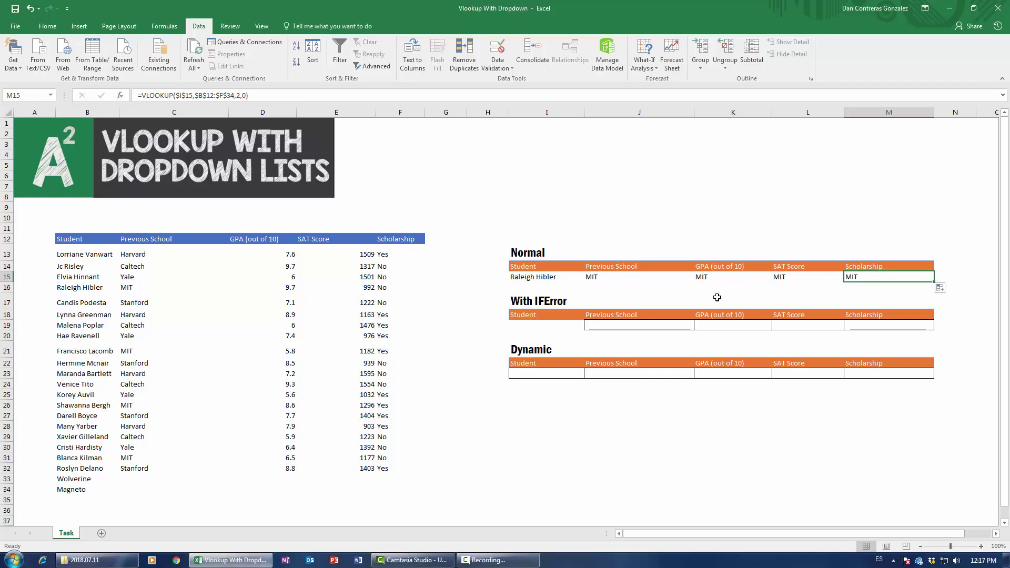
left_click(595, 280)
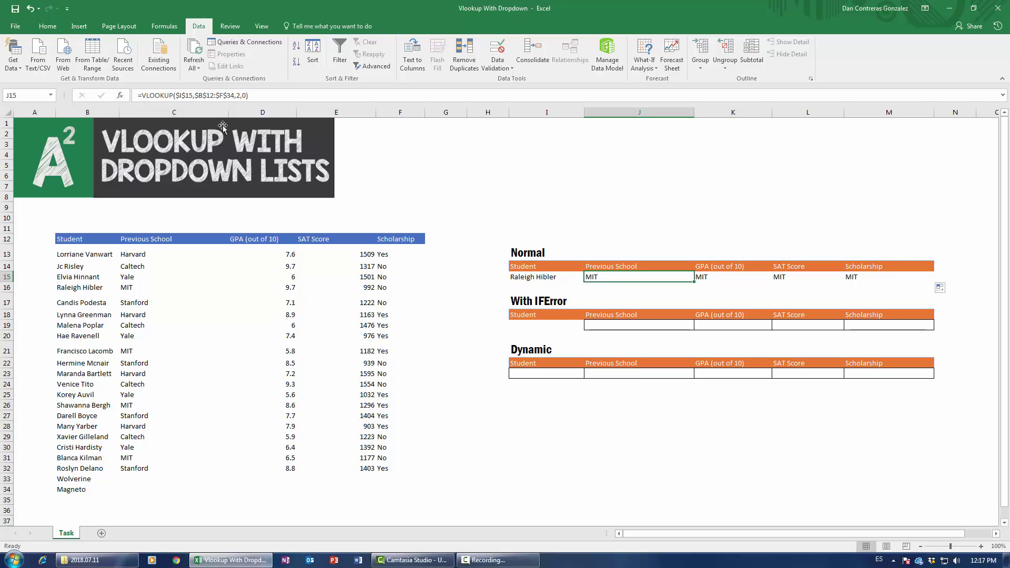
Step: Review the VLOOKUP arguments in J15, K15 and L15 without changing them
left_click(121, 95)
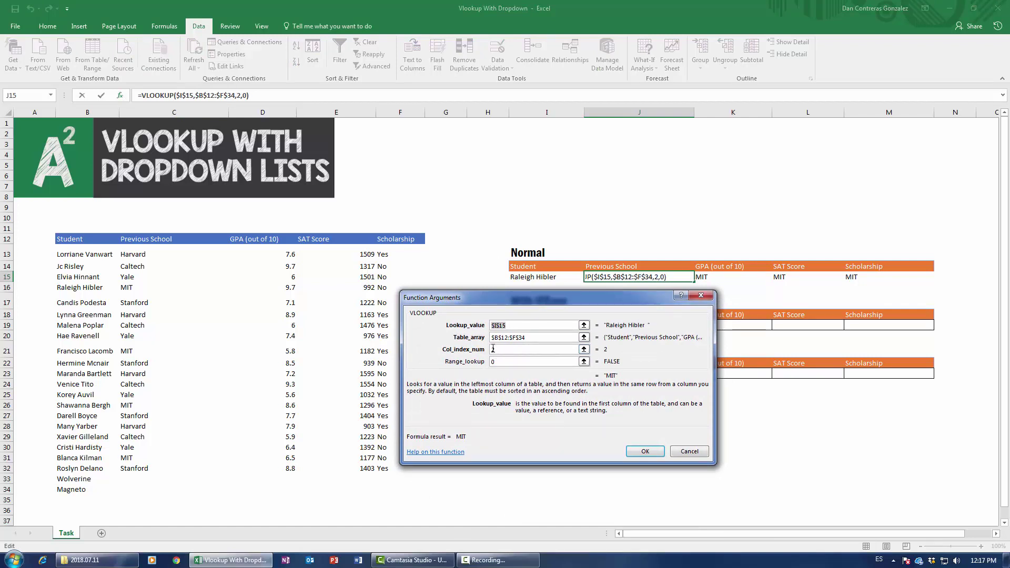
left_click(645, 451)
key("Tab")
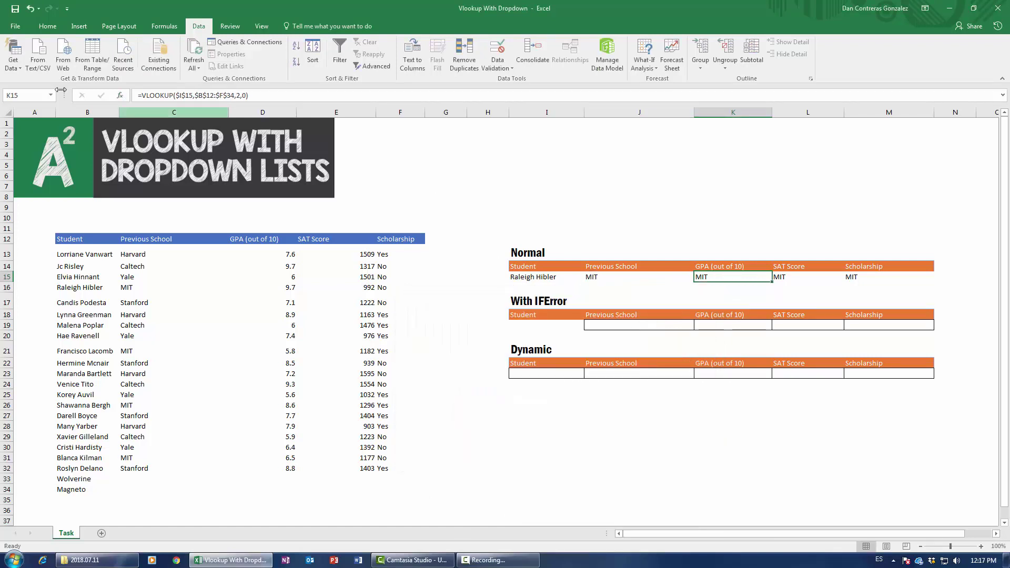
left_click(120, 96)
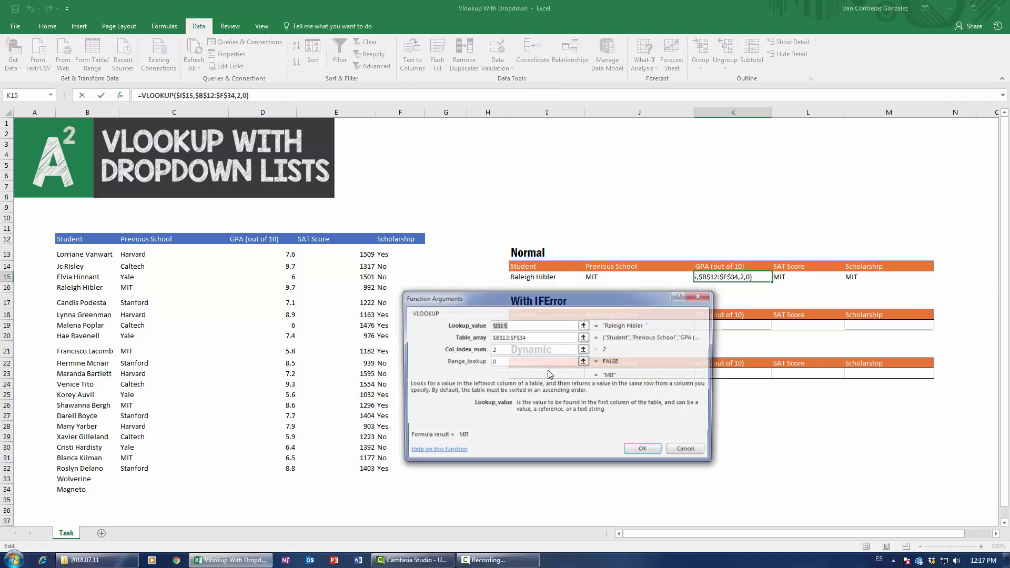
left_click(645, 452)
left_click(780, 279)
left_click(120, 95)
left_click(645, 452)
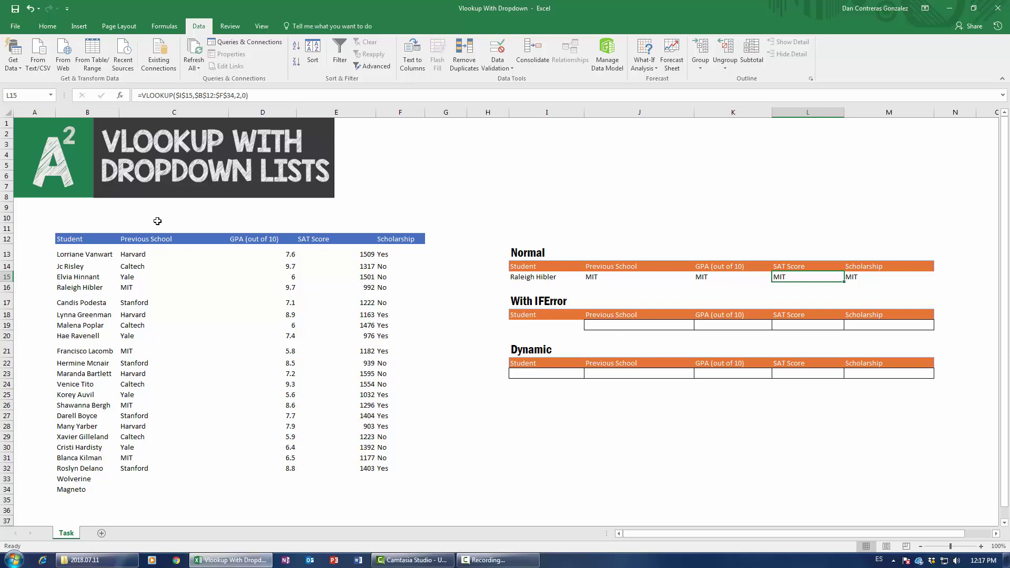
Step: Enter column numbers 1, 2, 3, 4 and 5 into B11:F11
left_click(92, 228)
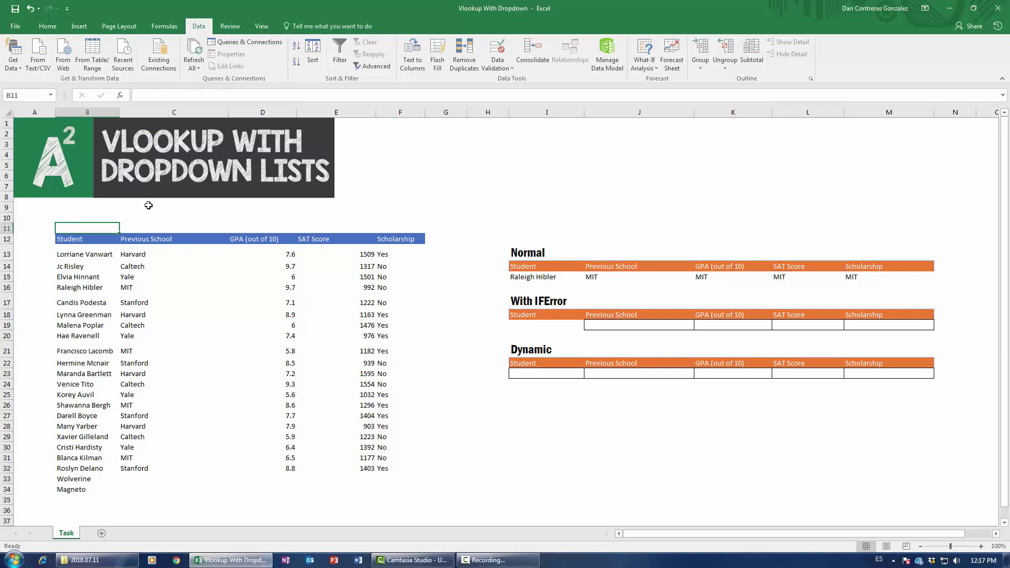
type("1")
key("Tab")
type("2")
key("Tab")
type("3")
key("Tab")
type("4")
key("Tab")
type("5")
key("Tab")
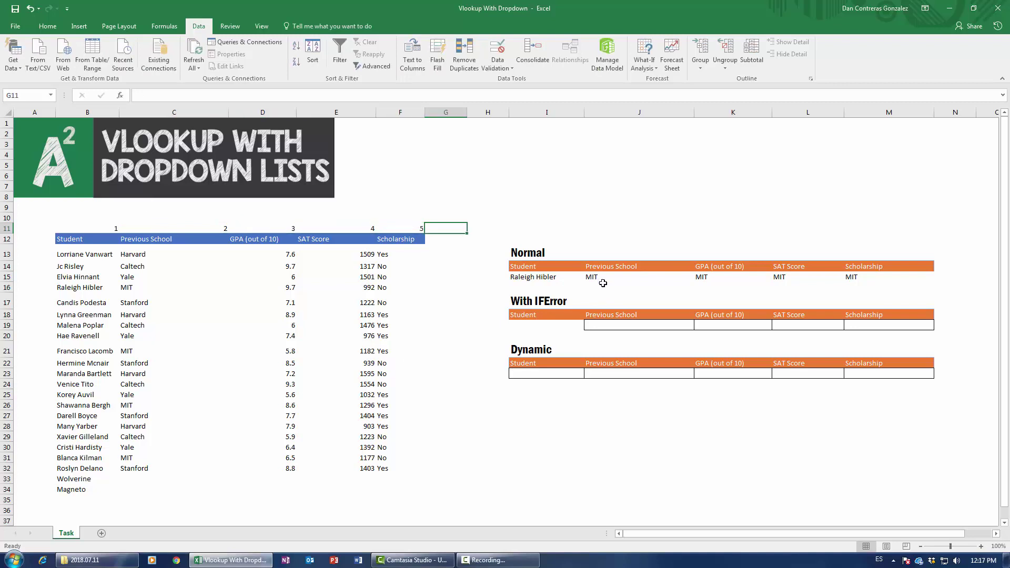
left_click(602, 280)
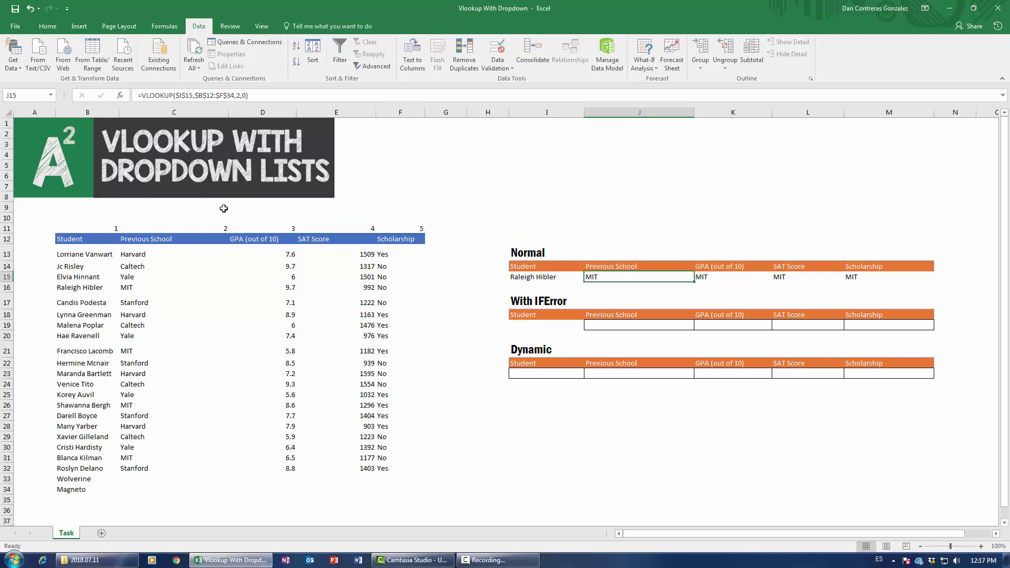
Step: Replace J15's fixed column index 2 with a reference to C11 and fill it across to M15
left_click(120, 96)
left_click(506, 351)
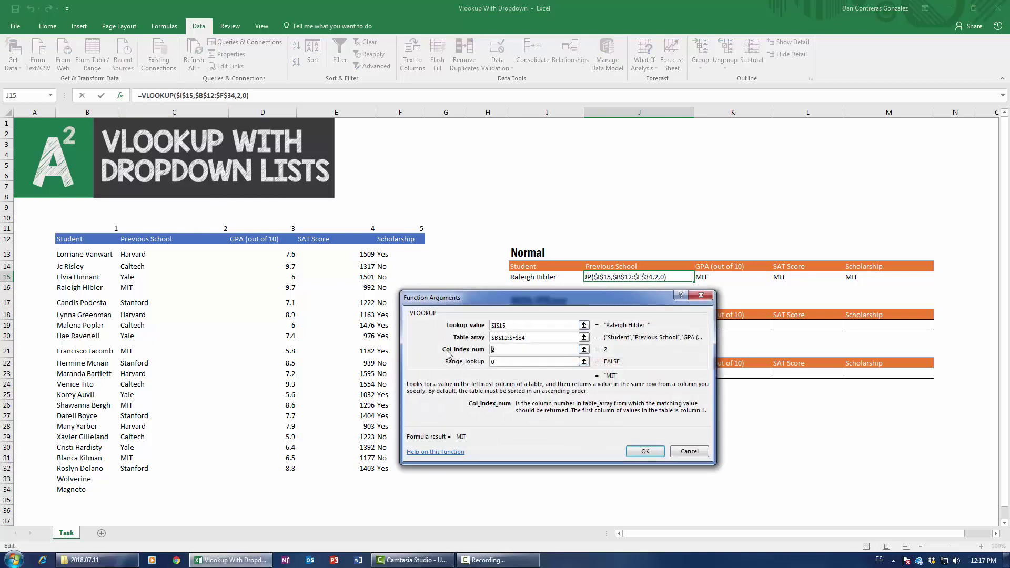
key("BackSpace")
left_click(224, 230)
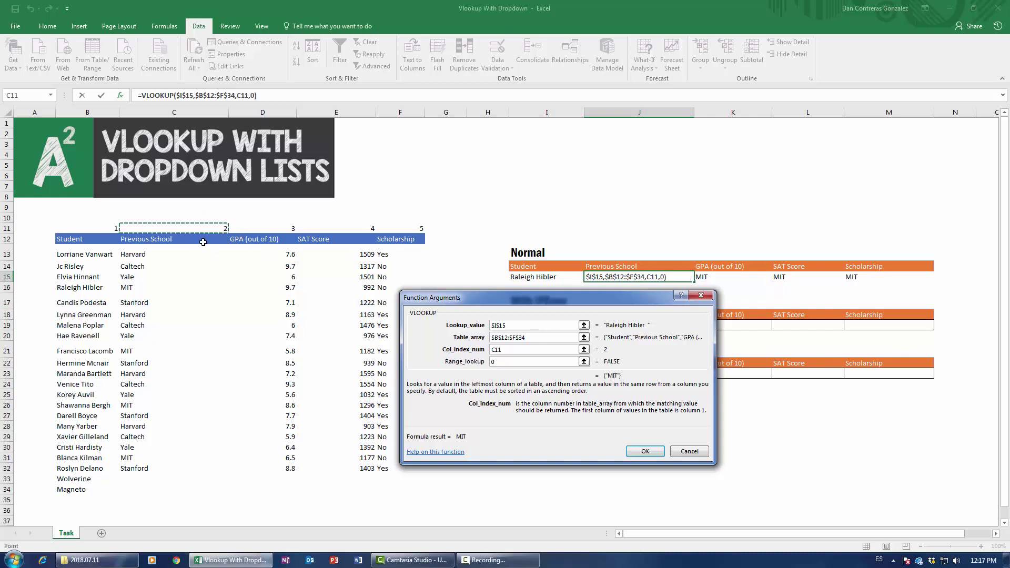
left_click(645, 451)
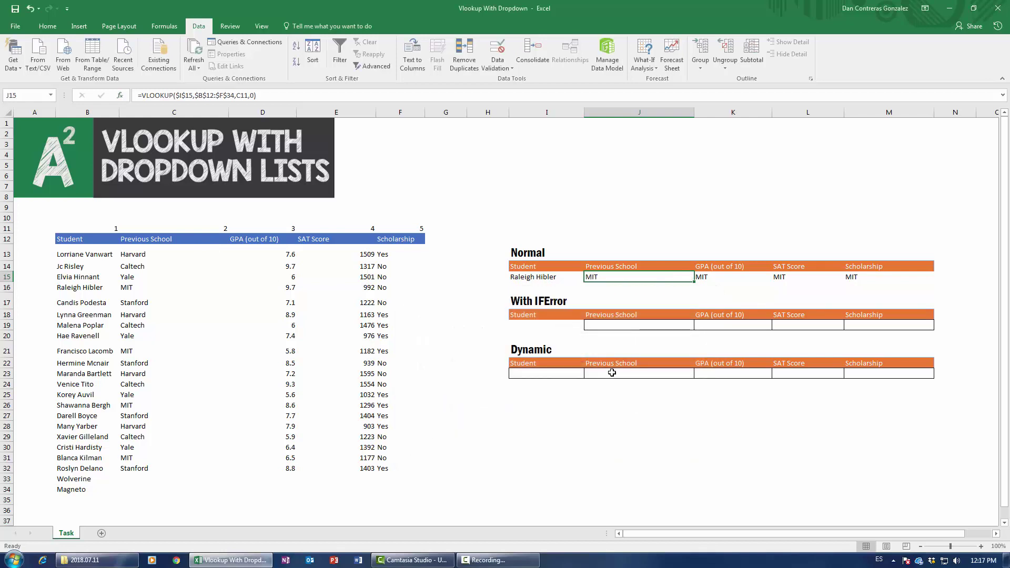
left_click_drag(694, 281, 894, 279)
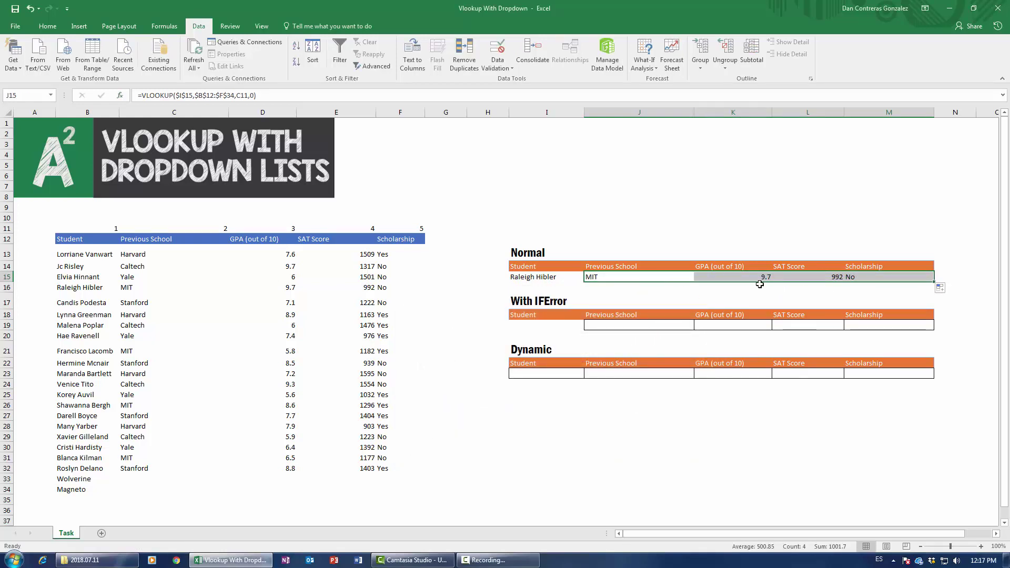
Step: Confirm the GPA and SAT Score lookups in K15 and L15, showing 9.7 and 992
left_click(747, 277)
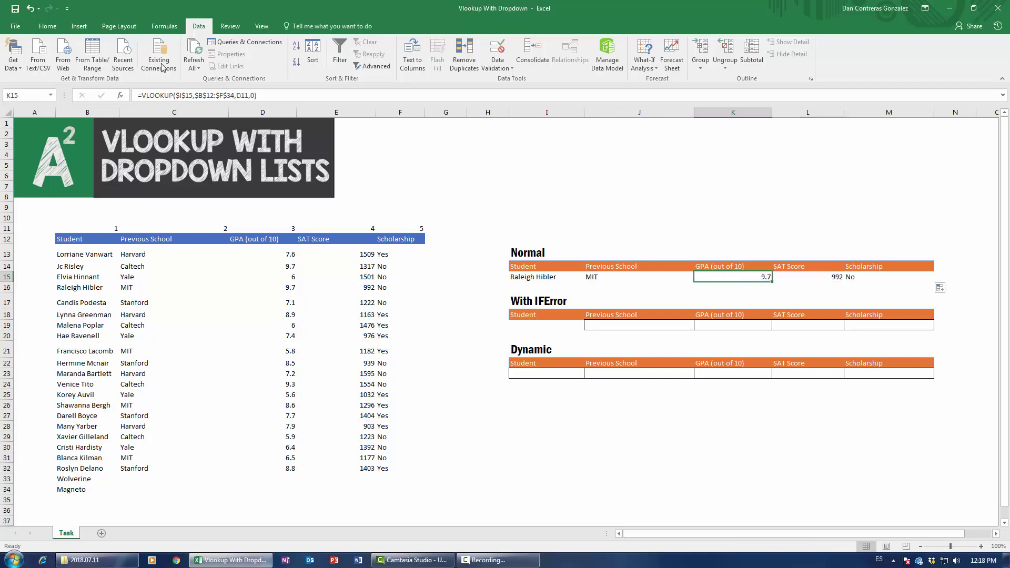
left_click(121, 96)
left_click(506, 350)
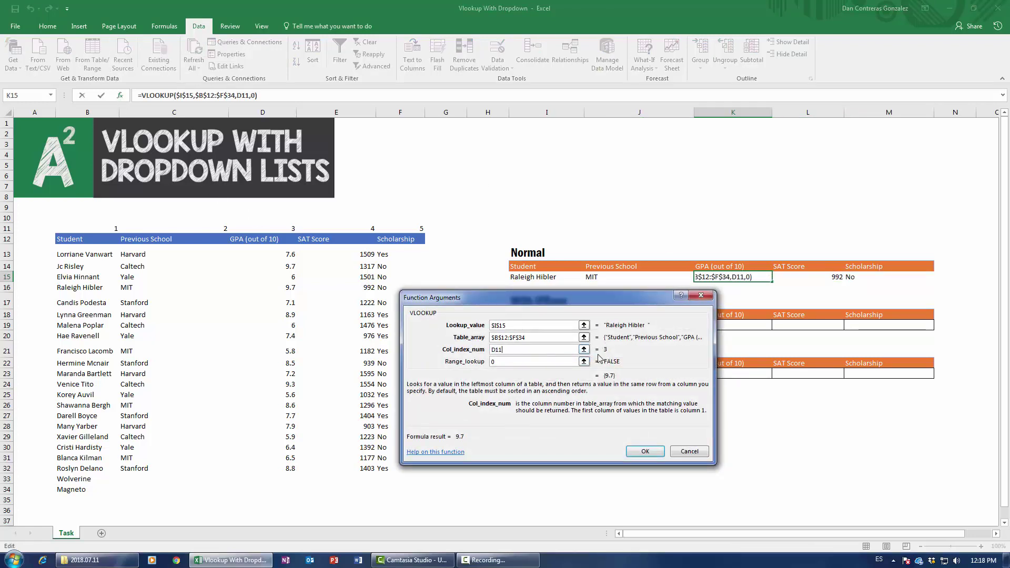
left_click(644, 451)
left_click(804, 278)
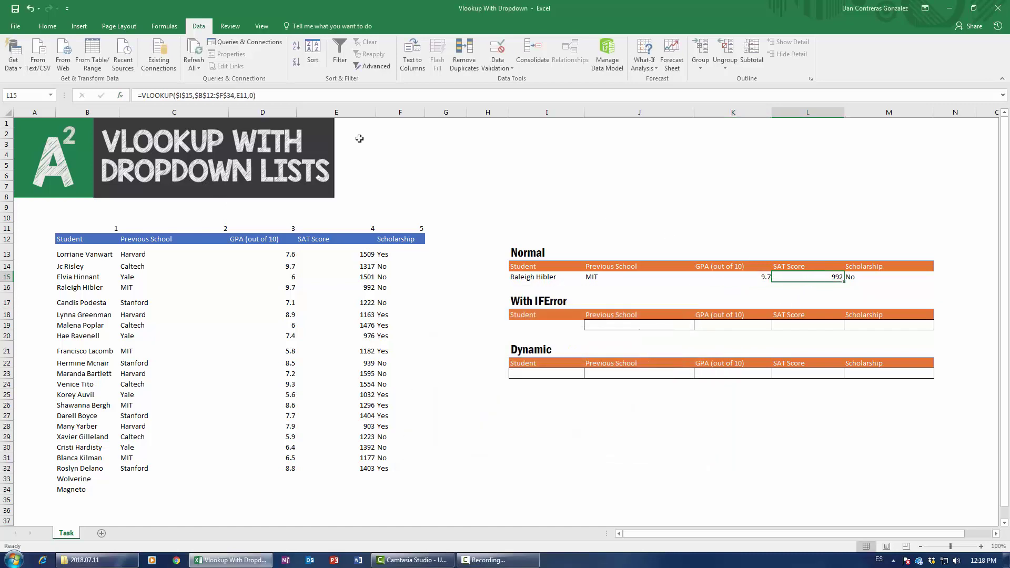
left_click(120, 95)
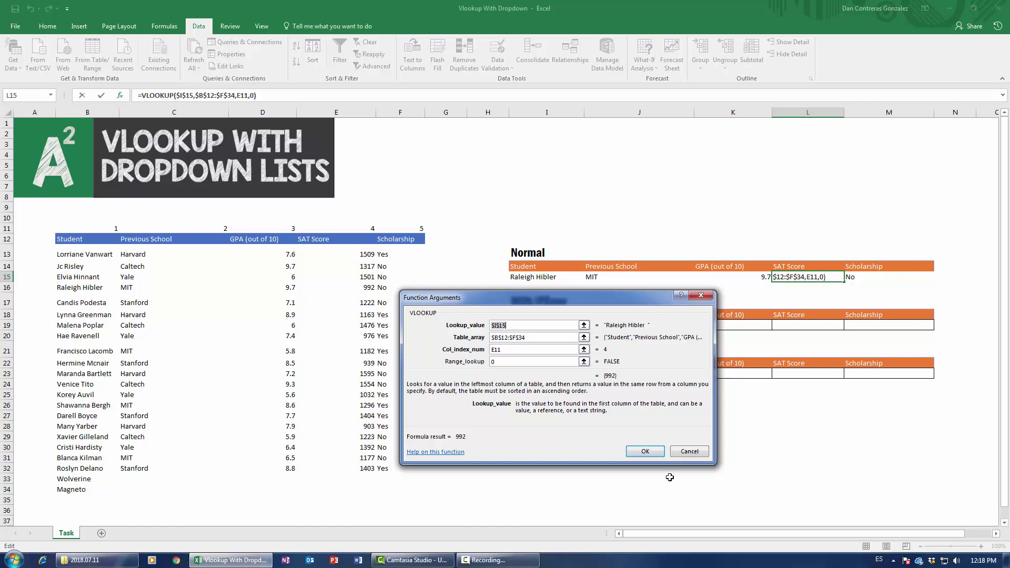
left_click(645, 452)
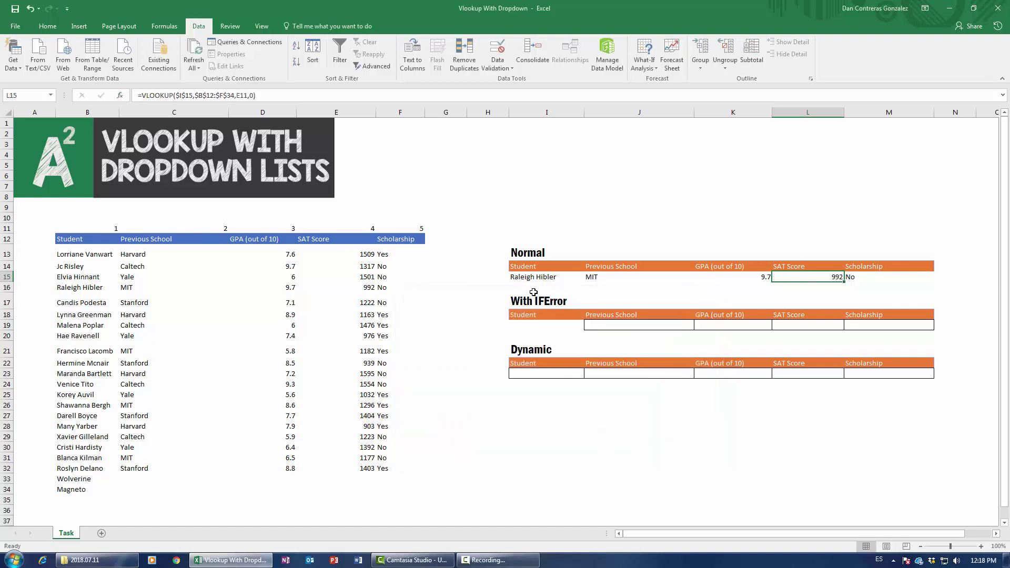
Step: Inspect the lookup formulas in J15, K15 and L15
left_click(587, 276)
left_click(756, 274)
left_click(799, 276)
Step: Paste the student name from B17 into I15, updating lookups to Stanford, 7.1, 1222, No
left_click(92, 313)
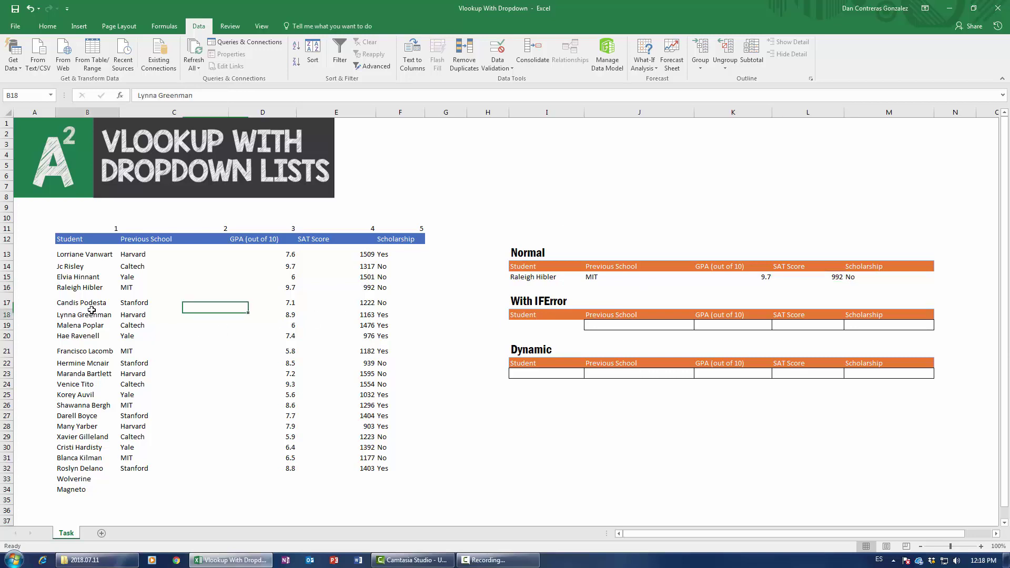
left_click(104, 302)
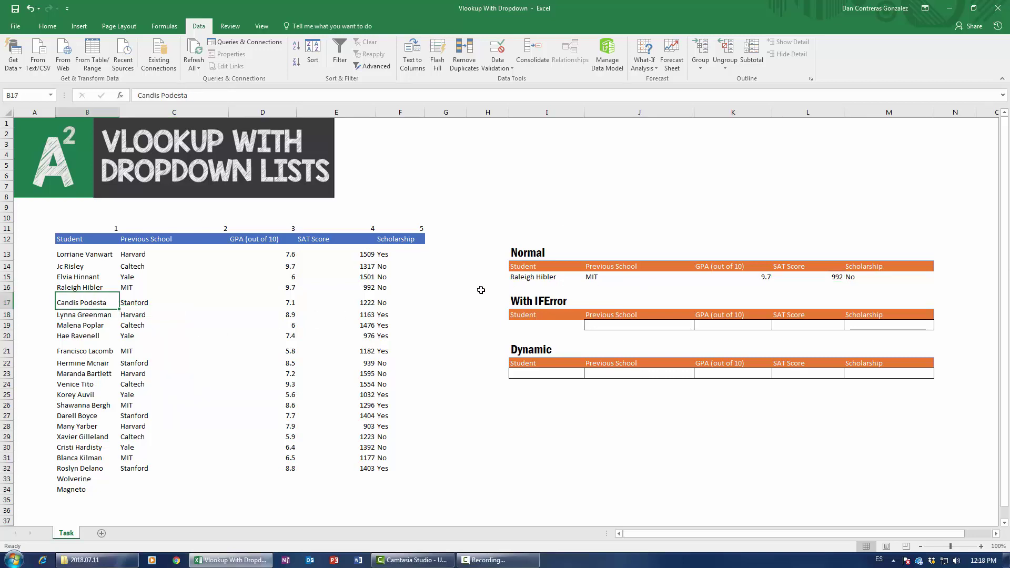
key("ctrl+c")
left_click(542, 278)
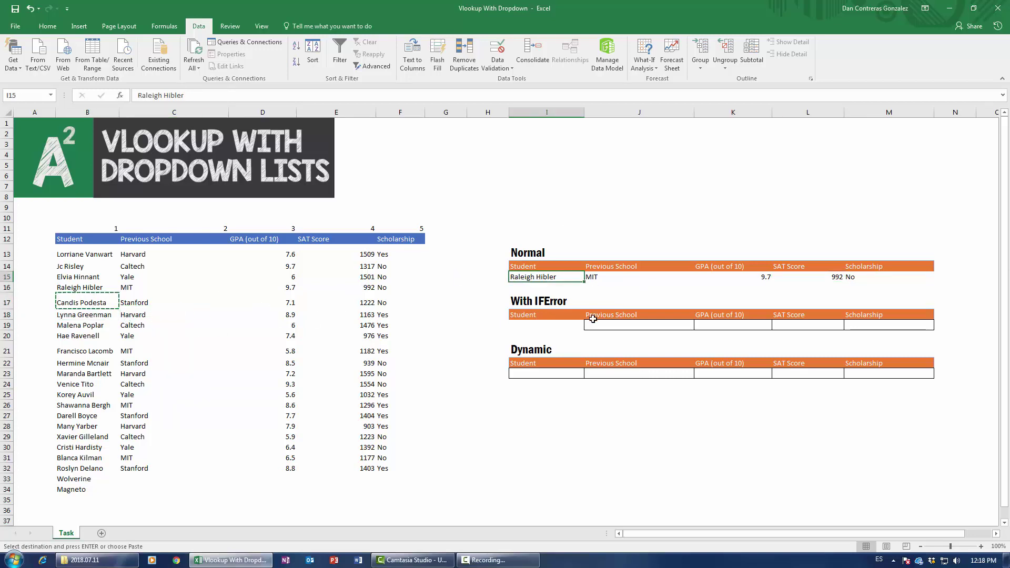
key("ctrl+v")
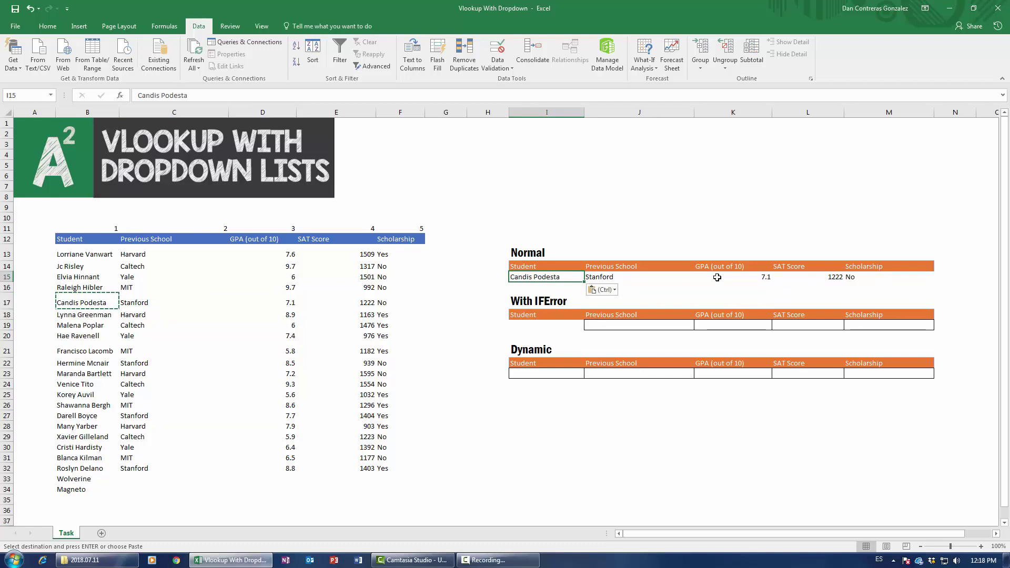
left_click(816, 277)
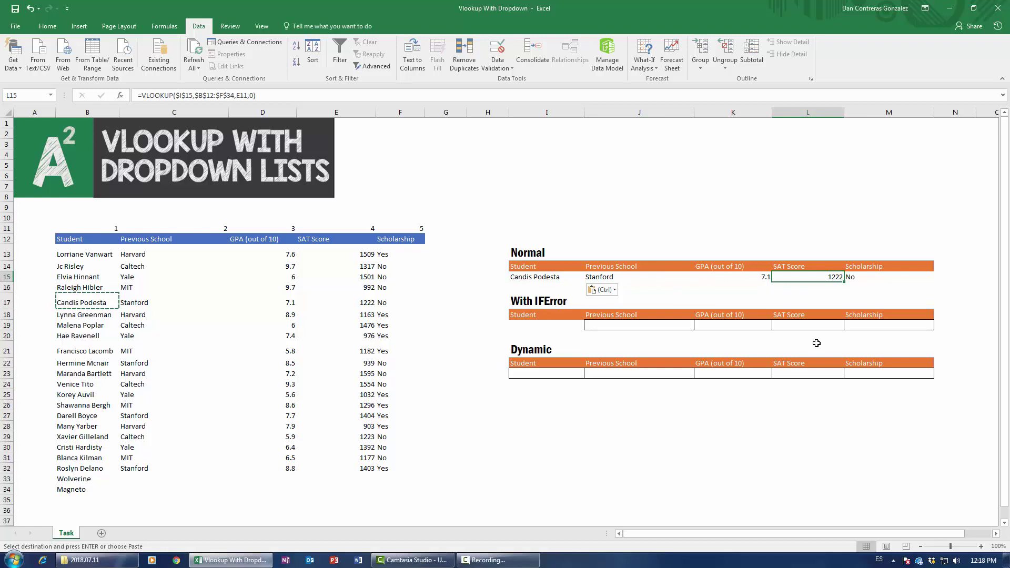
left_click(525, 275)
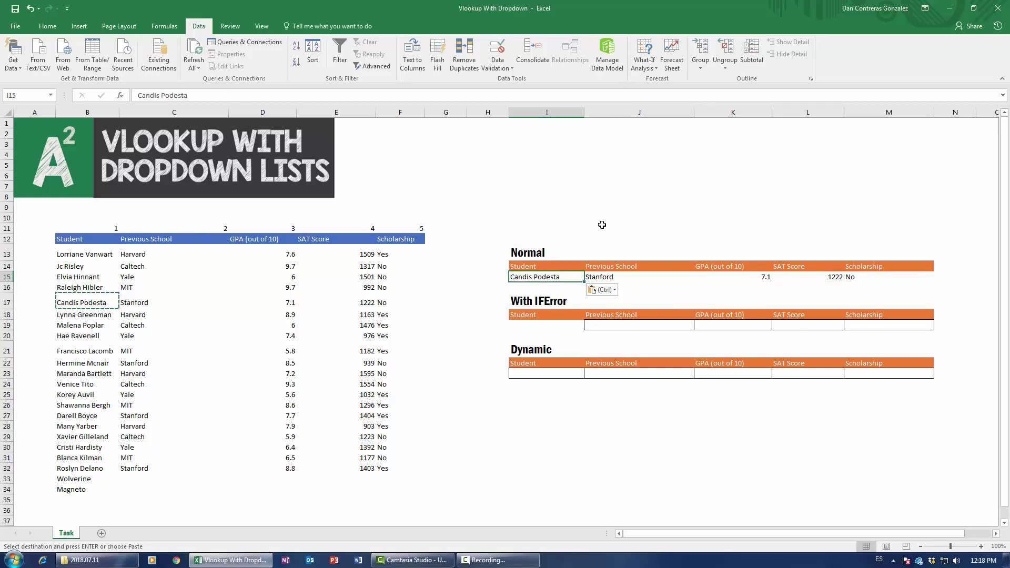
Step: Replace the student in I15 with a misspelled name so the Normal row lookups show #N/A
key("Delete")
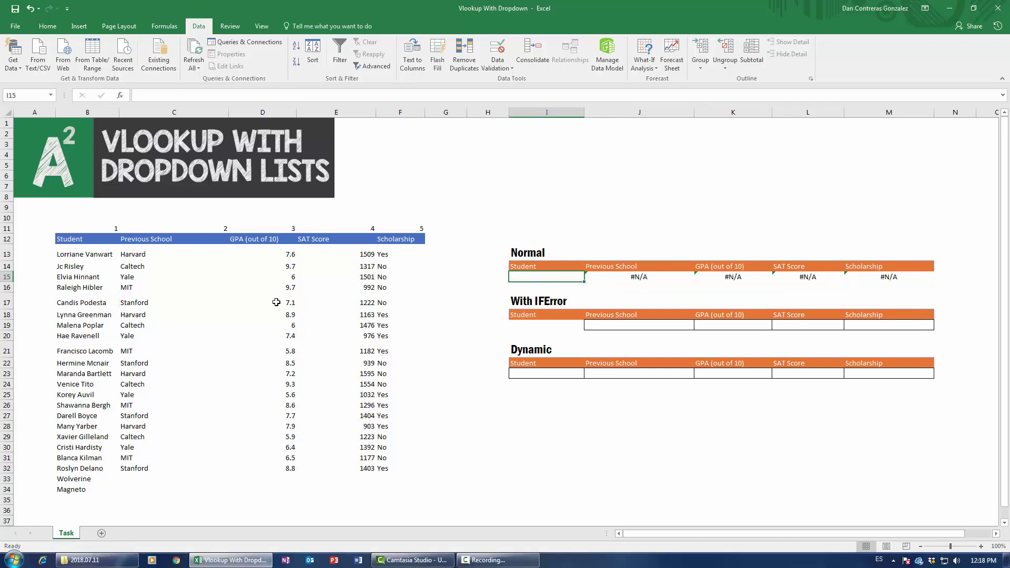
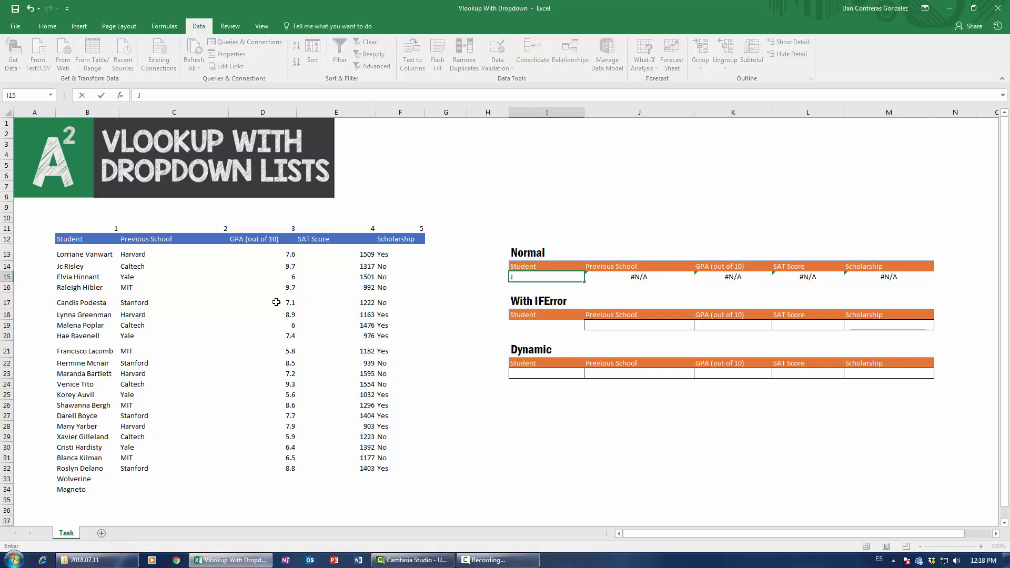
key("Return")
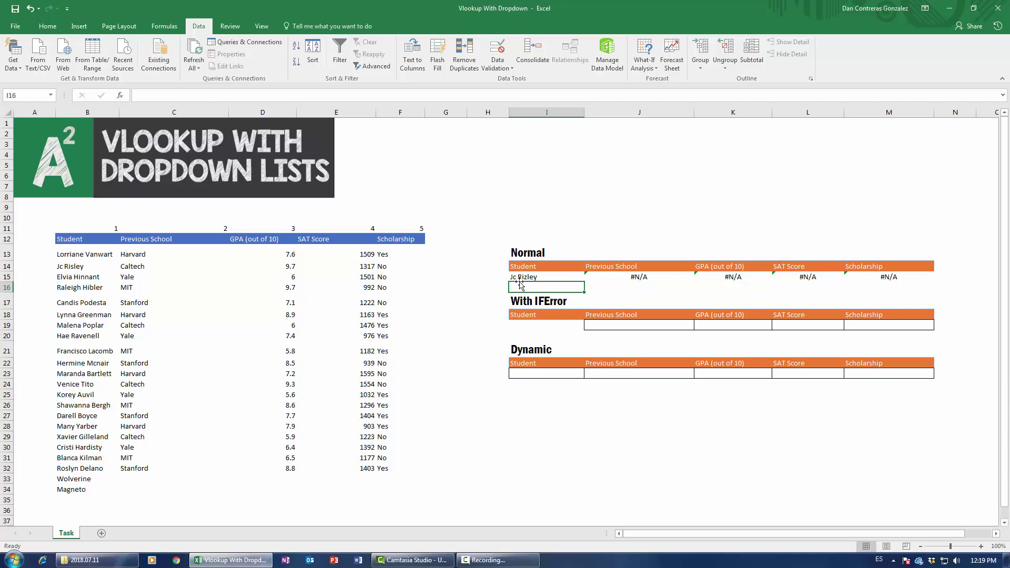
left_click(547, 276)
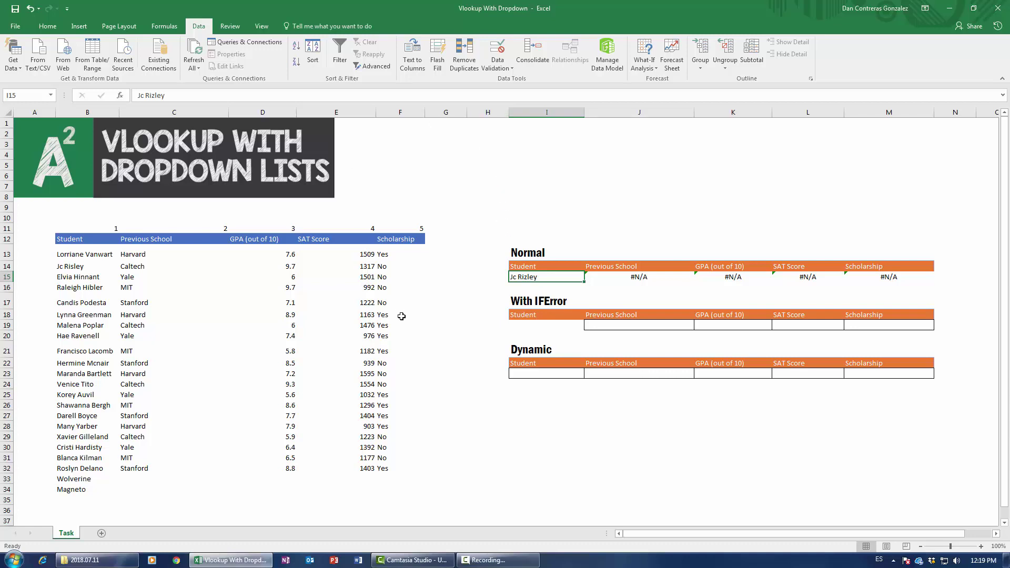
Step: Open Data Validation for I15, inspect the Allow options, and close it without changes
left_click(500, 73)
left_click(504, 353)
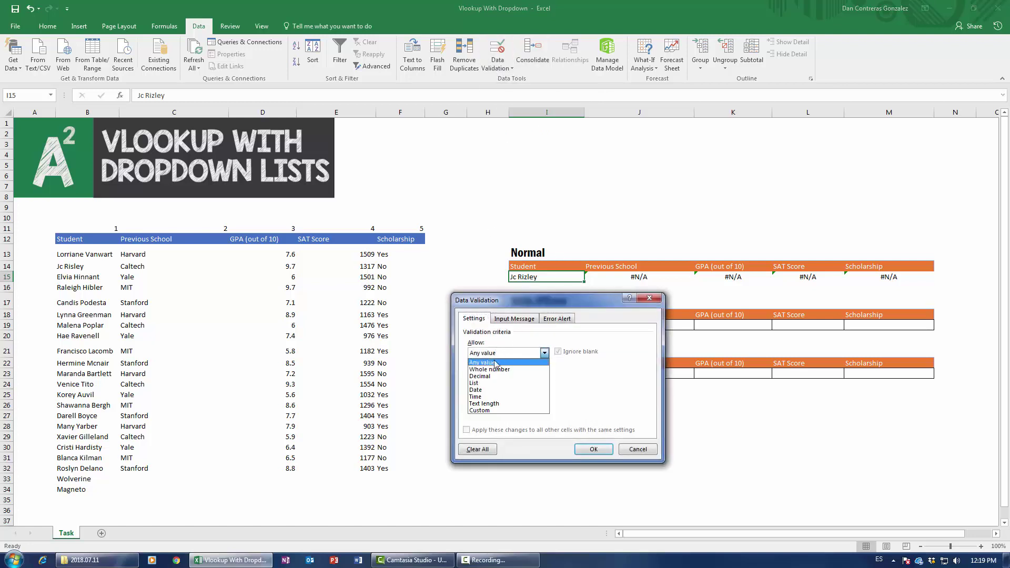
left_click(492, 298)
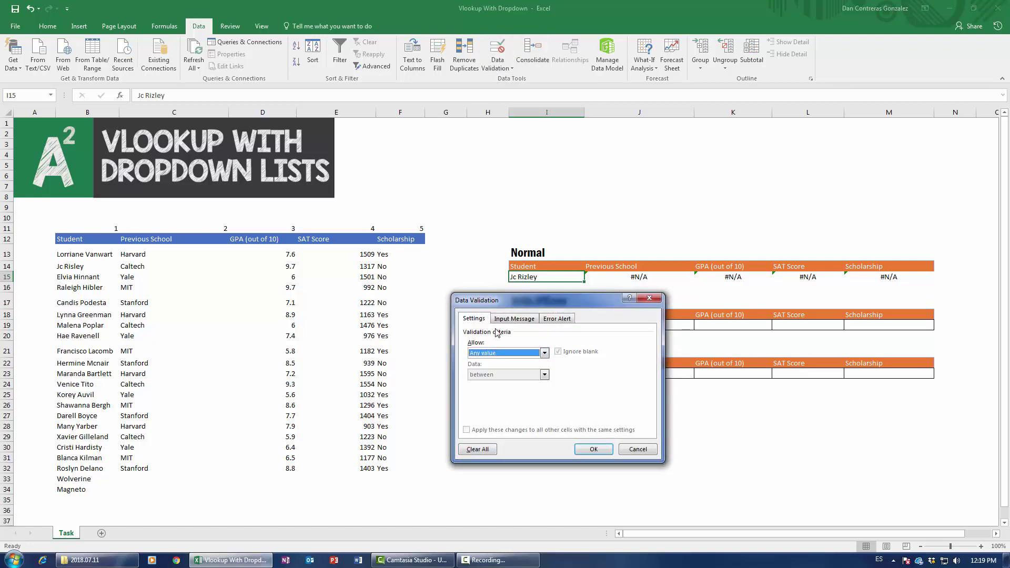
left_click(497, 350)
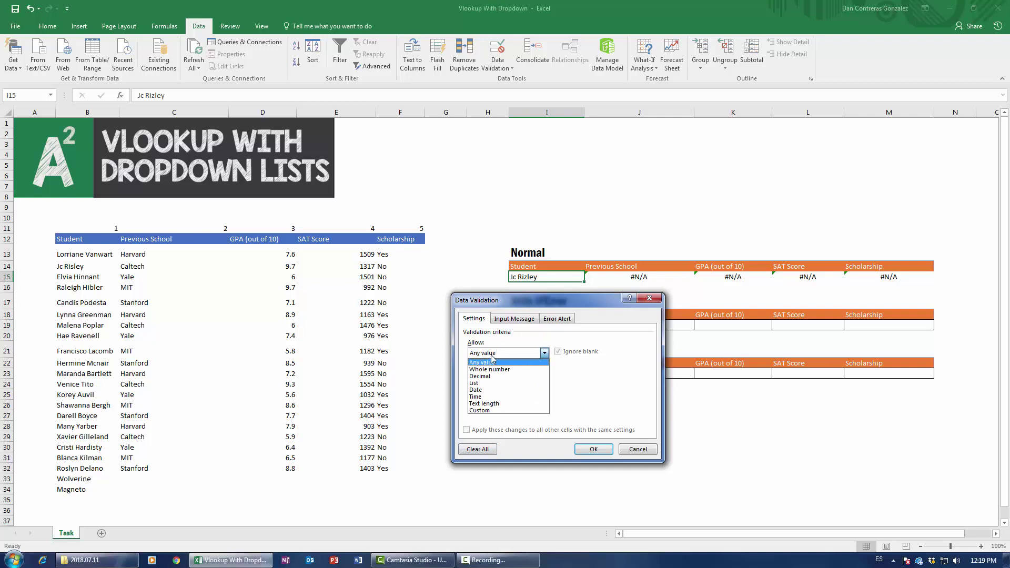
left_click(638, 449)
left_click(638, 450)
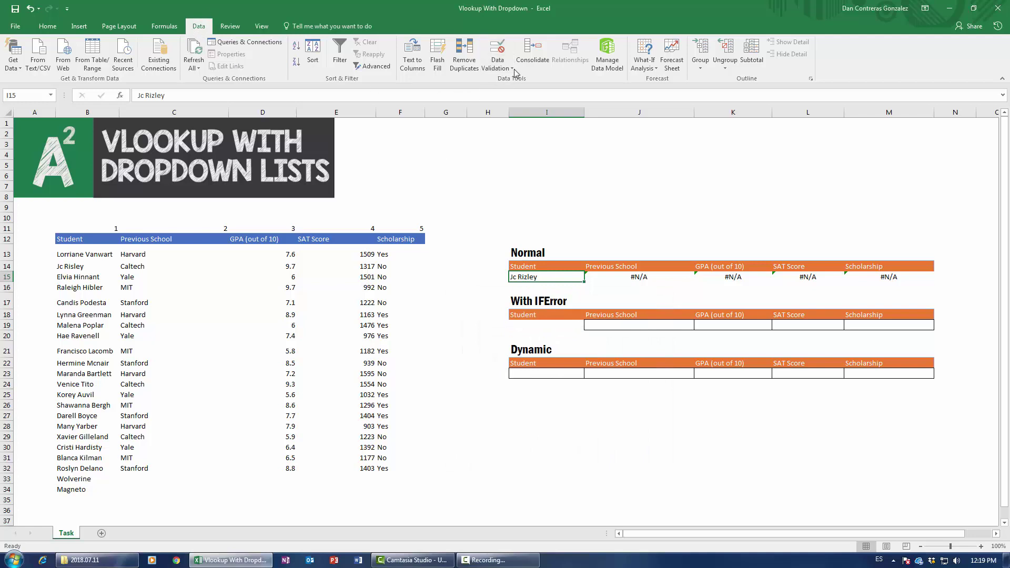
Step: Restrict I15 to a List validation sourced from the student names in B13:B34
left_click(497, 53)
left_click_drag(523, 297, 504, 299)
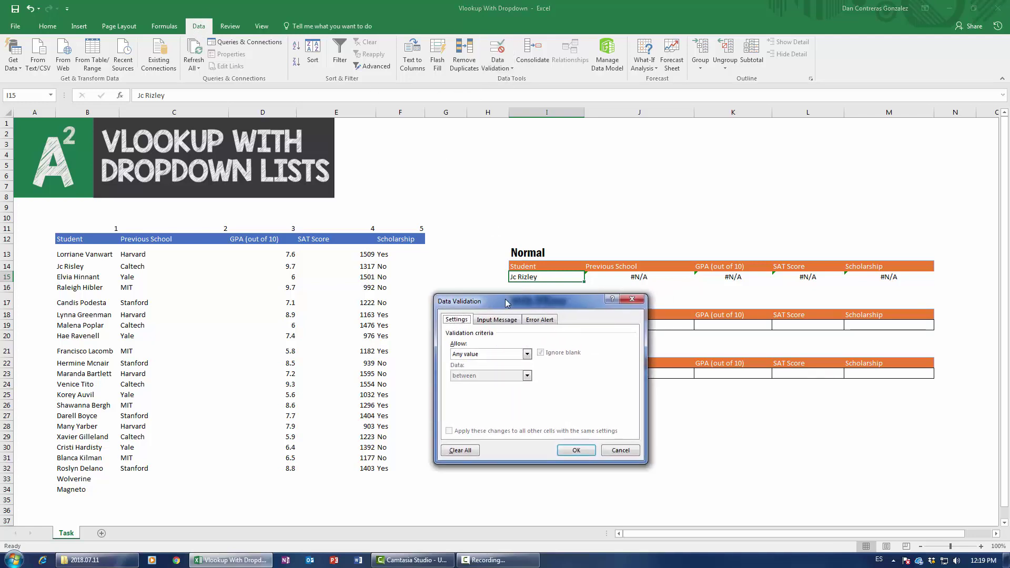
left_click(469, 353)
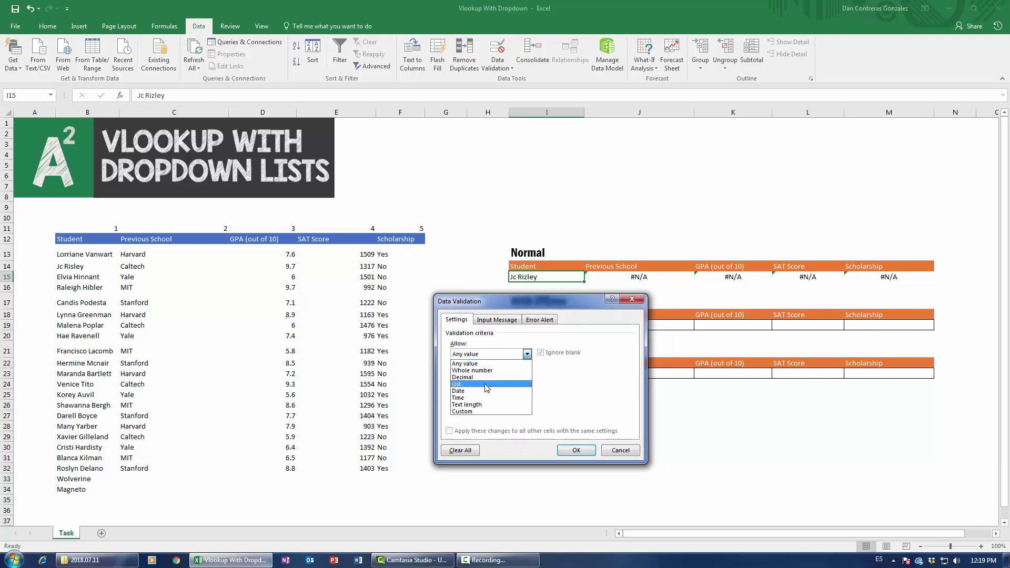
left_click(491, 384)
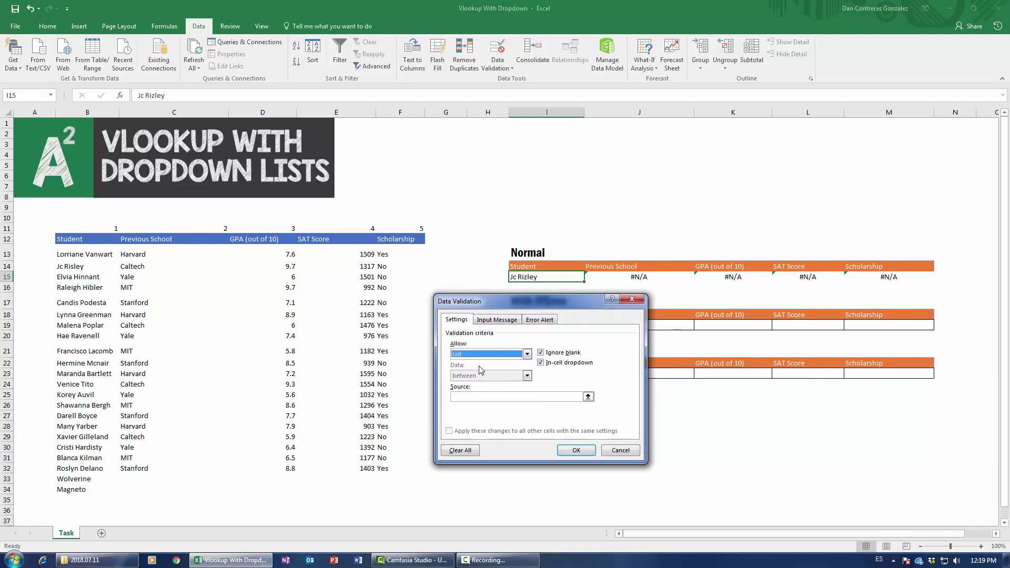
left_click(483, 399)
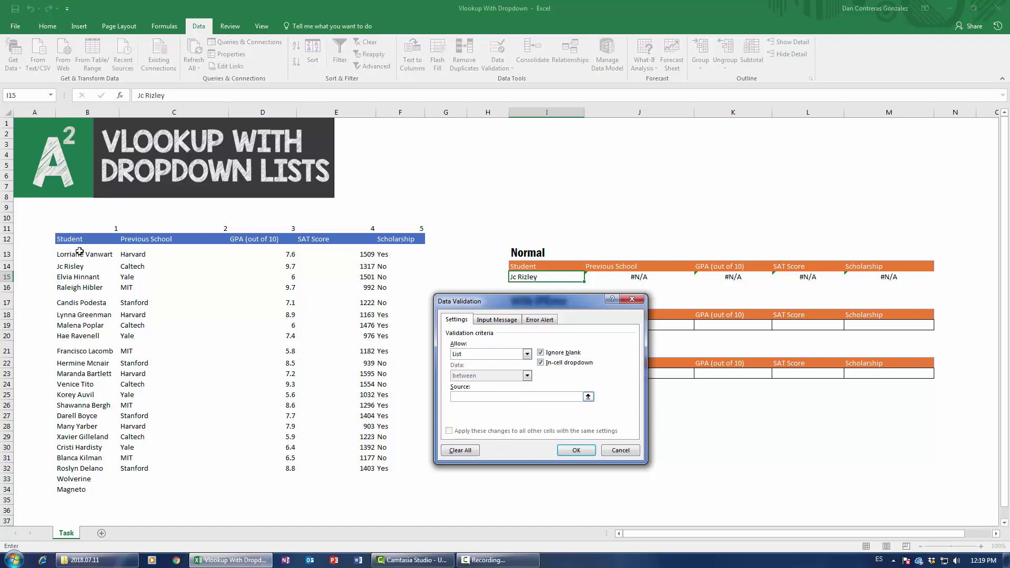
left_click_drag(77, 255, 73, 490)
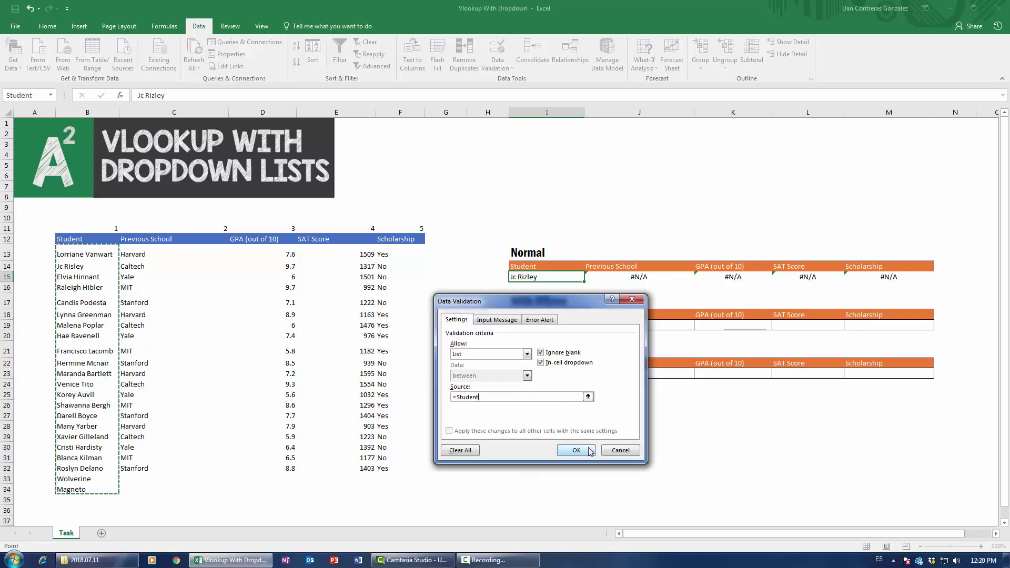
left_click(572, 452)
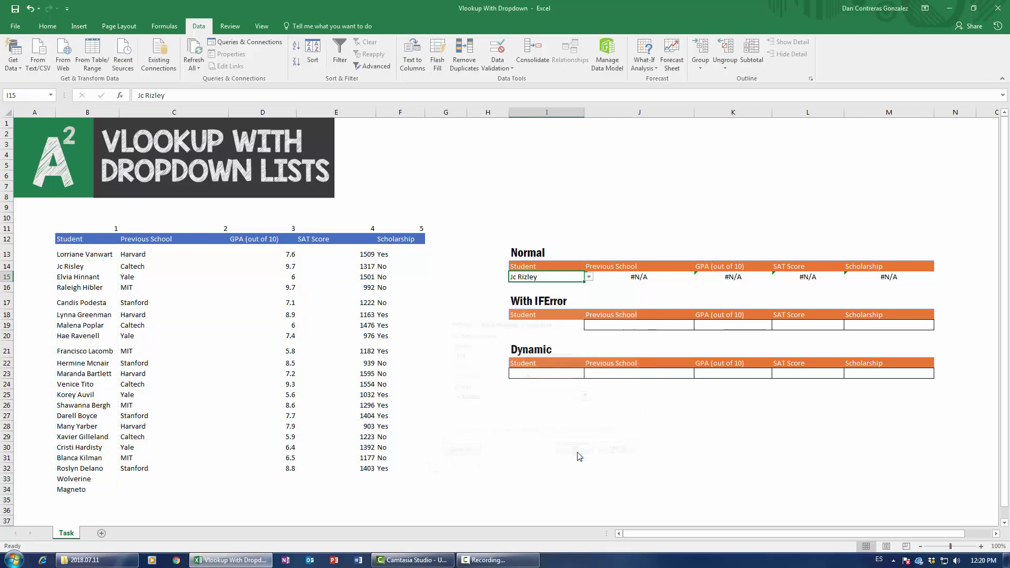
Step: Pick a student from the new I15 dropdown, then reselect I15
left_click(589, 277)
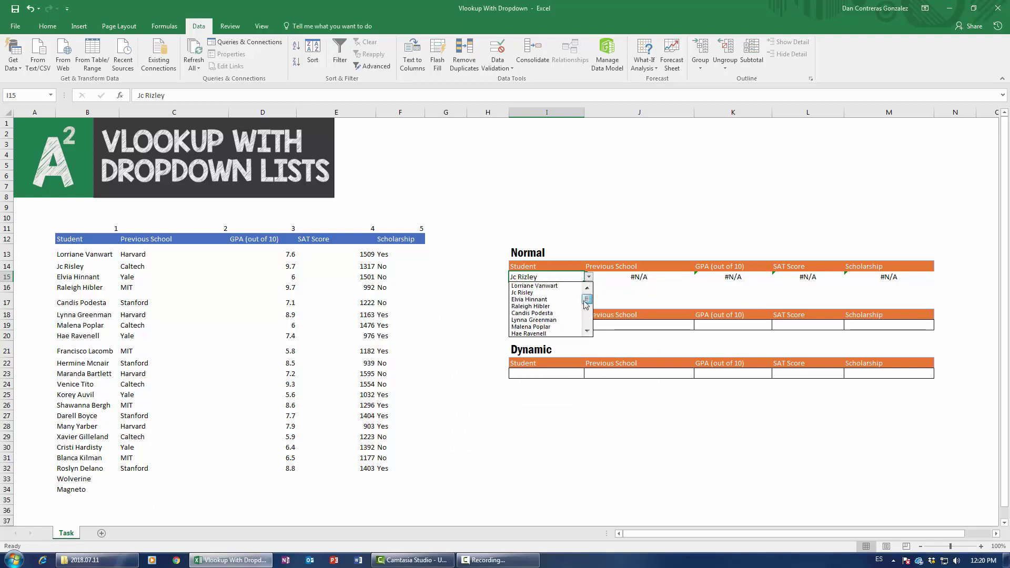
scroll(582, 322, "down", 5)
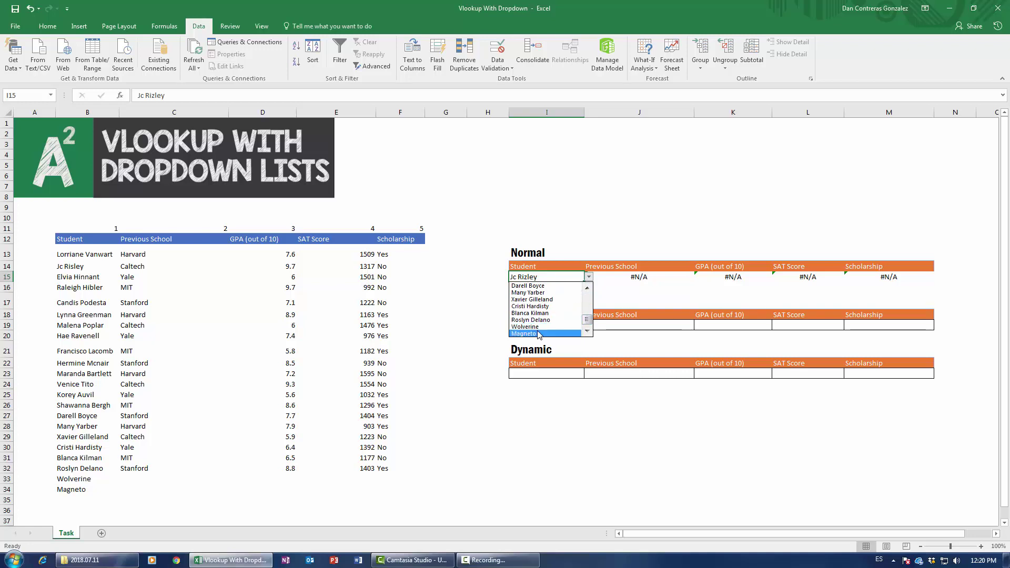
scroll(589, 310, "up", 2)
scroll(558, 315, "up", 1)
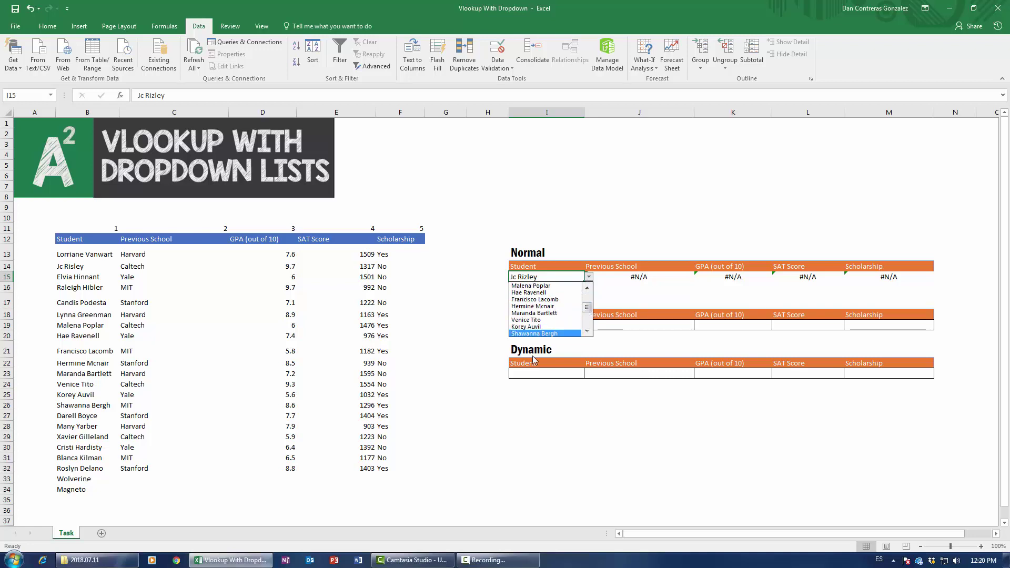
left_click(535, 299)
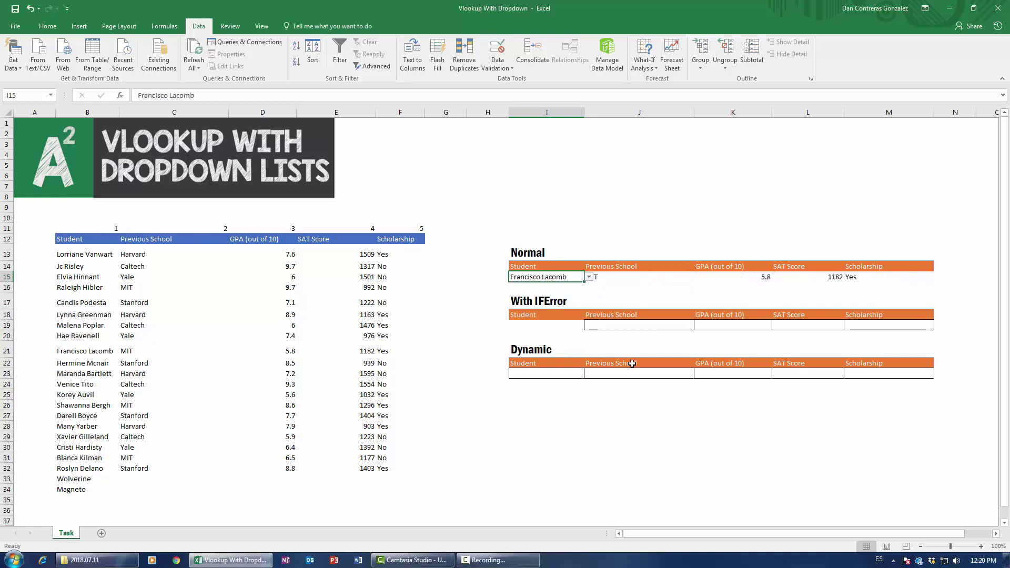
left_click(635, 314)
left_click(575, 277)
Step: Test the validation by entering an unlisted name in I15 and cancel the rejected entry
type("George")
key("Return")
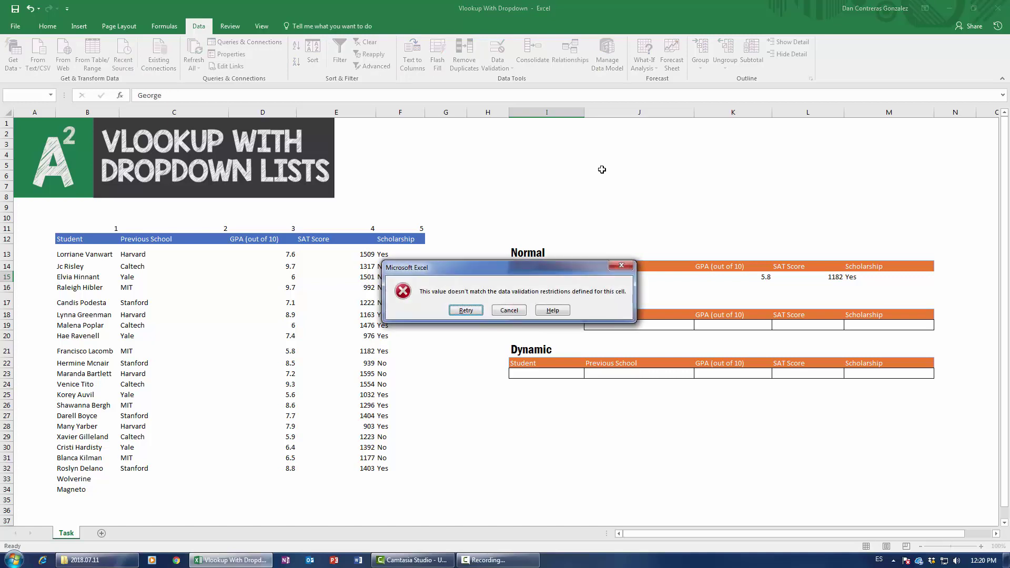
left_click(509, 311)
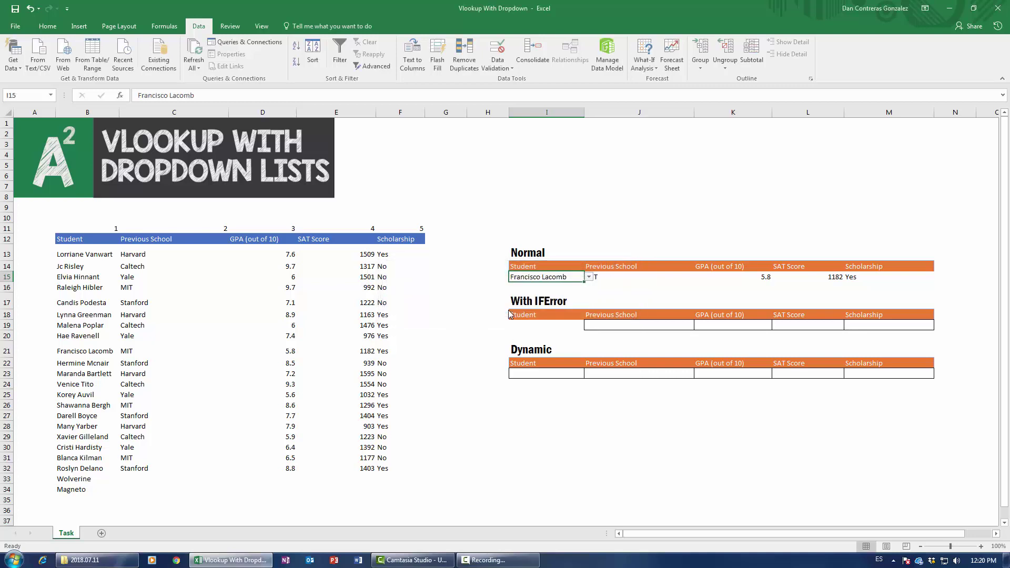
Step: Choose the target student from the I15 dropdown so the row shows Harvard, 7.2, 1595 and No
left_click(589, 276)
left_click_drag(588, 308, 587, 299)
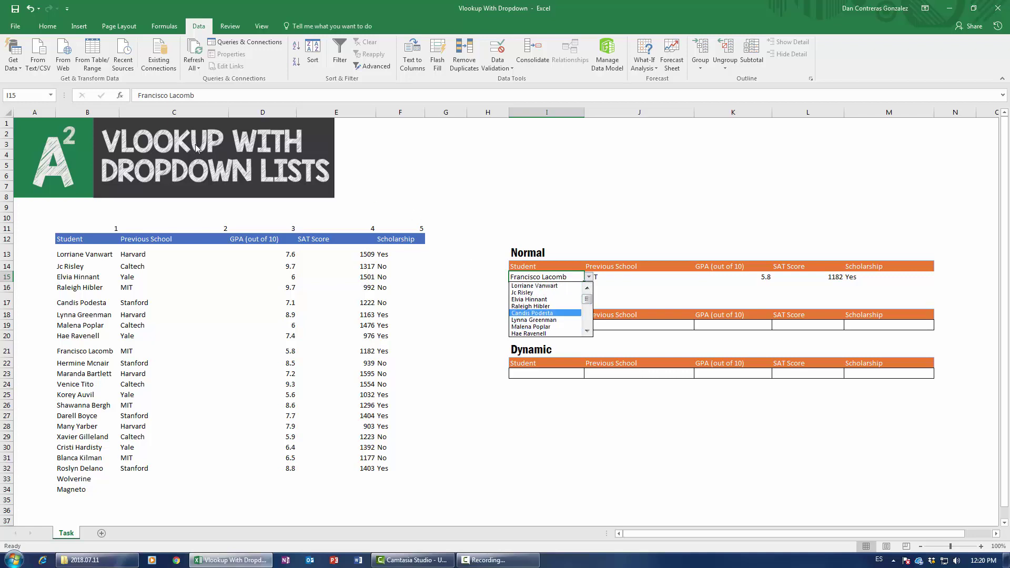
scroll(552, 310, "down", 2)
left_click(553, 313)
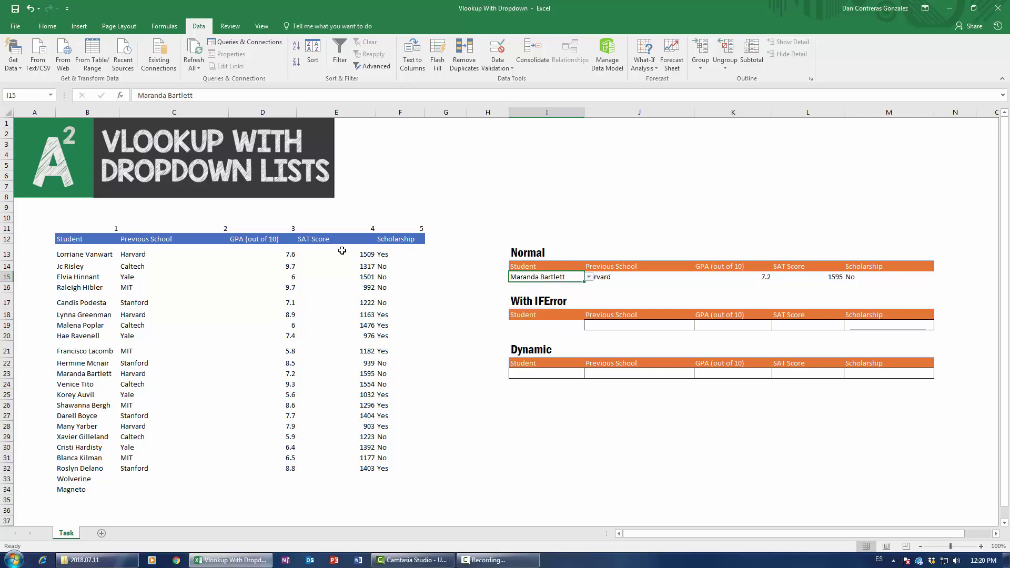
left_click(759, 345)
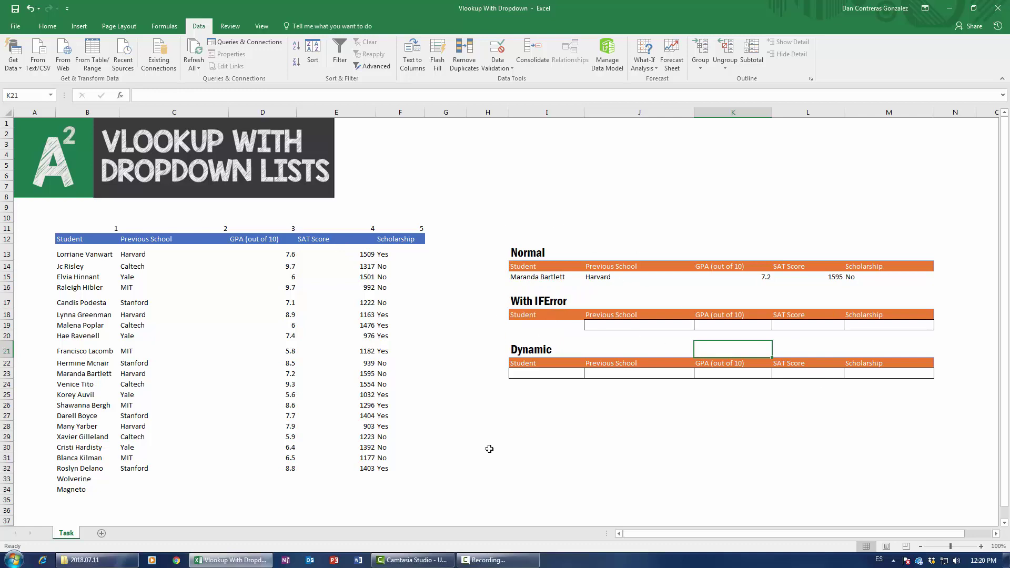
left_click(526, 560)
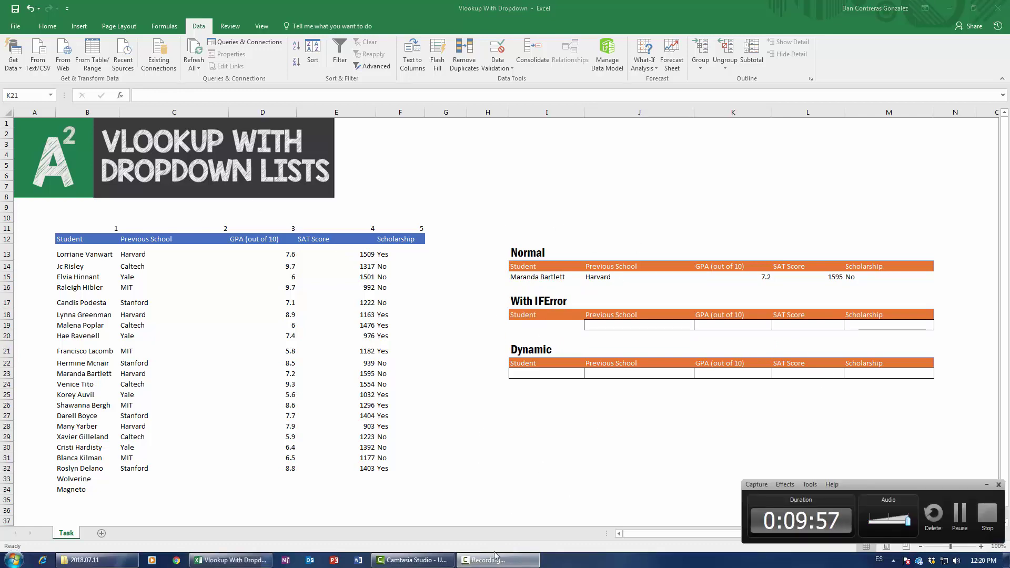
left_click(526, 561)
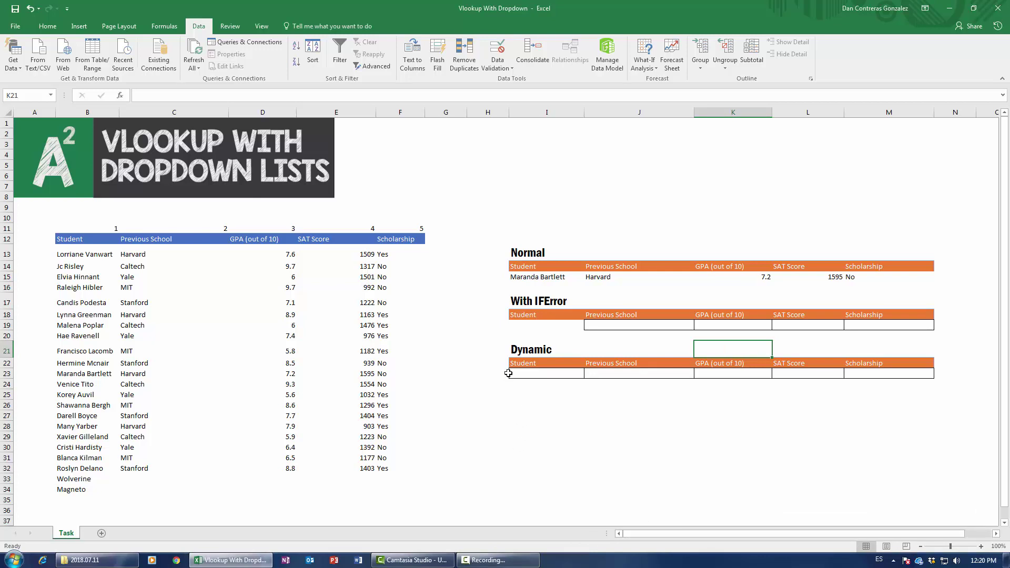
left_click(531, 328)
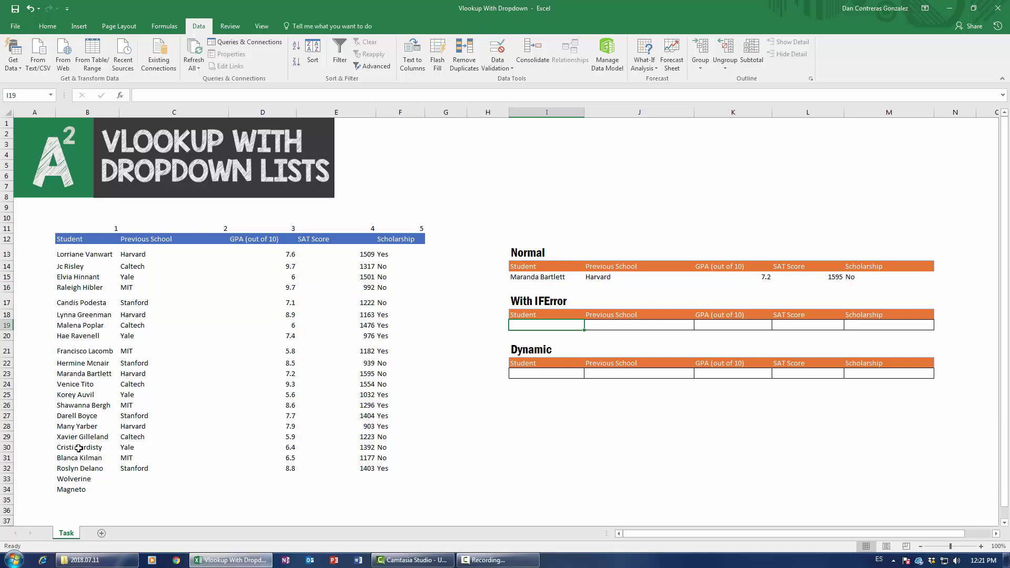
left_click(541, 274)
left_click(589, 276)
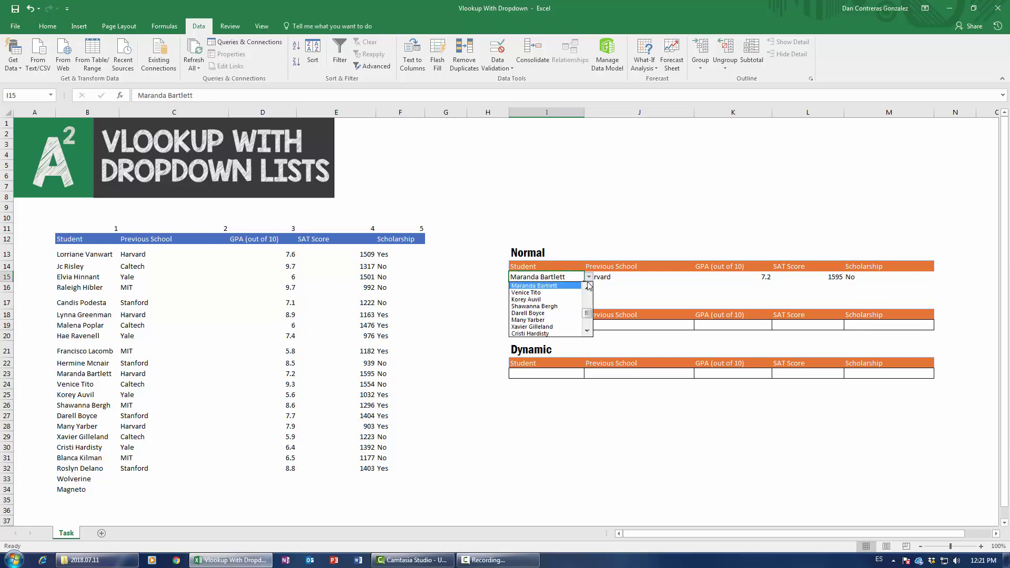
key("Escape")
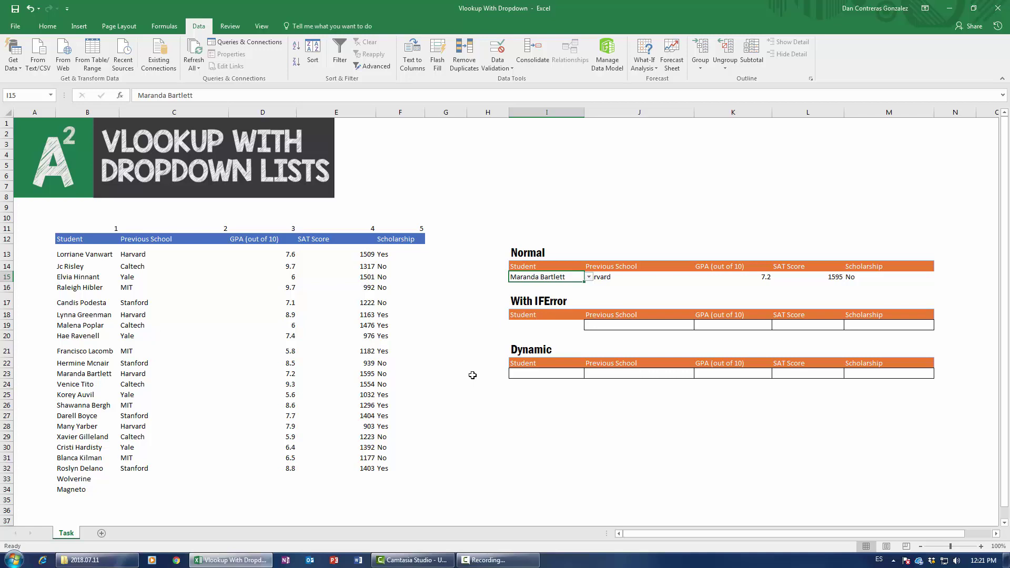
left_click(539, 325)
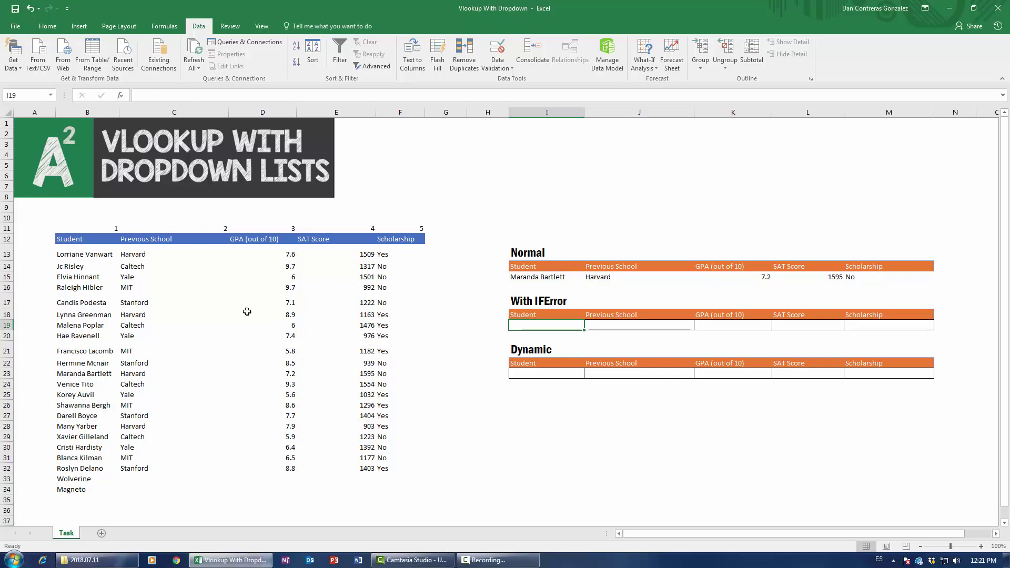
Step: Copy the student name from B20 into the With IFError Student cell I19
left_click(91, 336)
key("ctrl+c")
left_click(544, 332)
left_click(553, 323)
key("ctrl+v")
key("Tab")
Step: Build =VLOOKUP($I$19,$B$12:$F$34,C11,0) in J19 through Function Arguments, returning Yale
type("=")
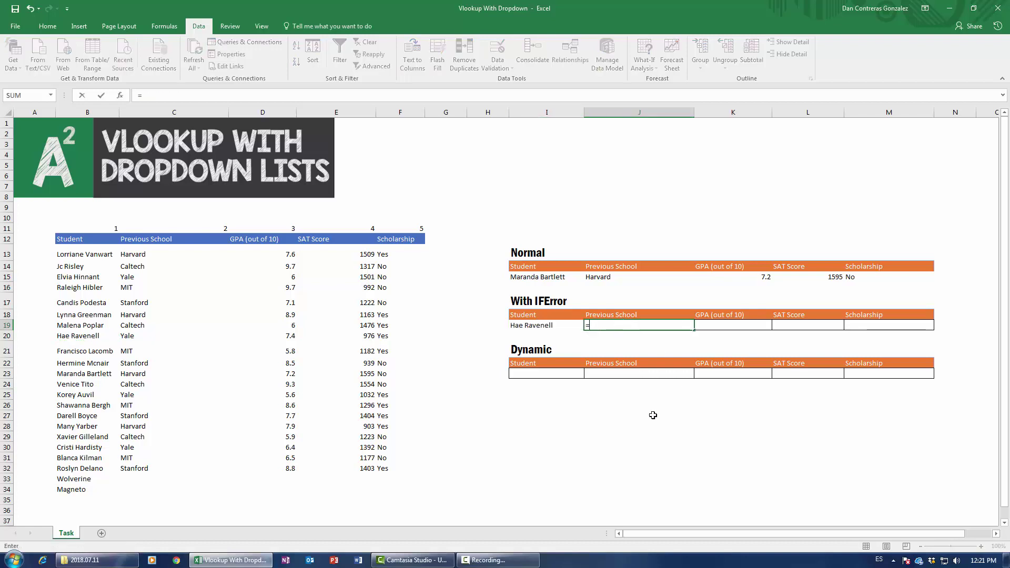
type("vlookup(")
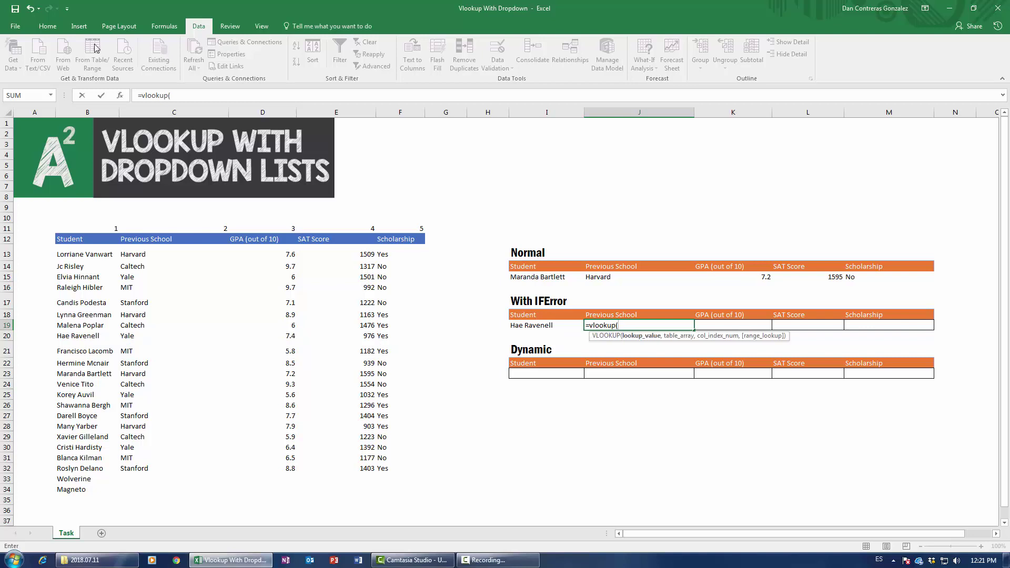
left_click(120, 95)
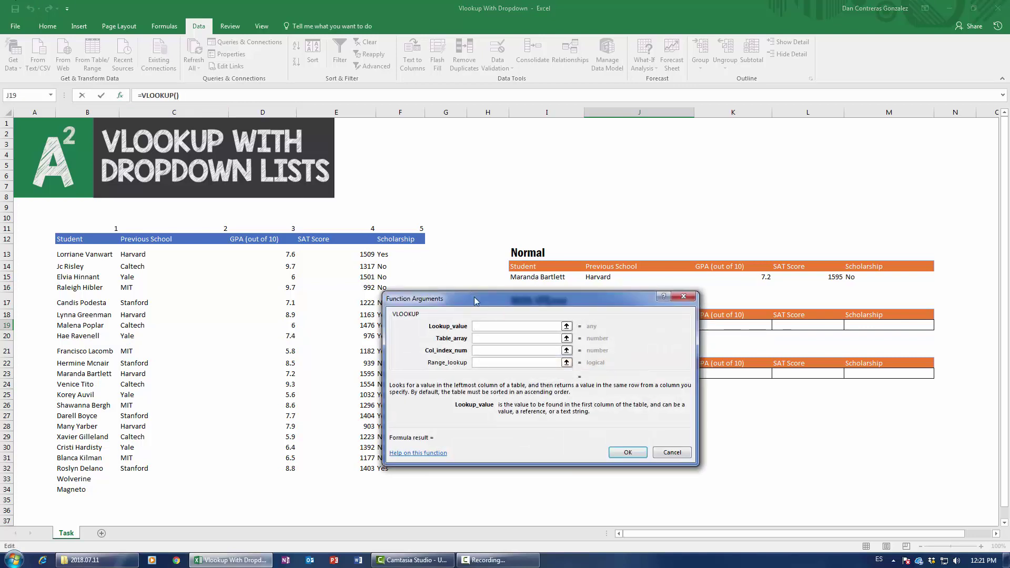
left_click_drag(477, 304, 494, 400)
left_click(518, 326)
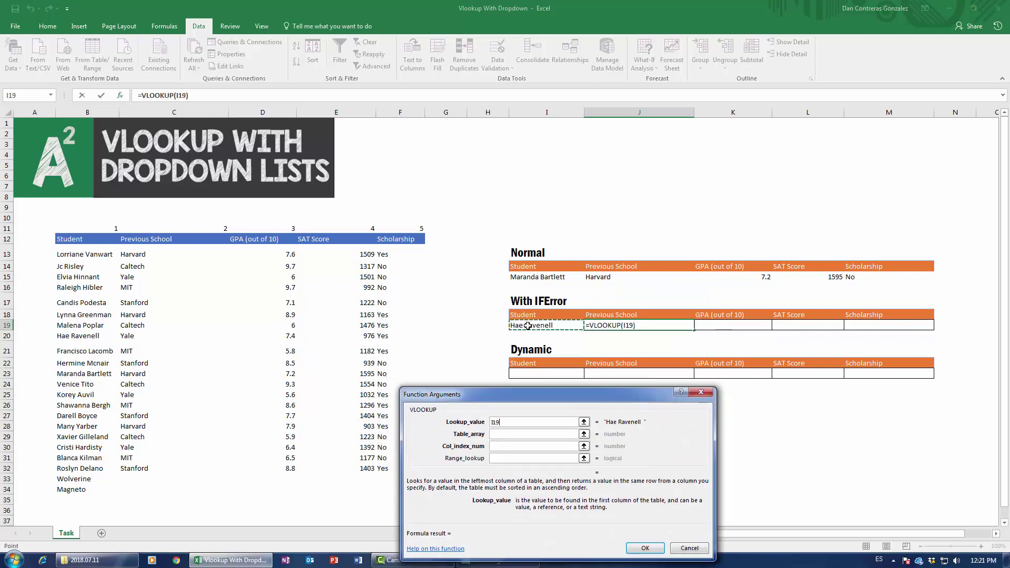
left_click(506, 435)
left_click(93, 237)
type(":F34")
key("F4")
key("Tab")
left_click(198, 226)
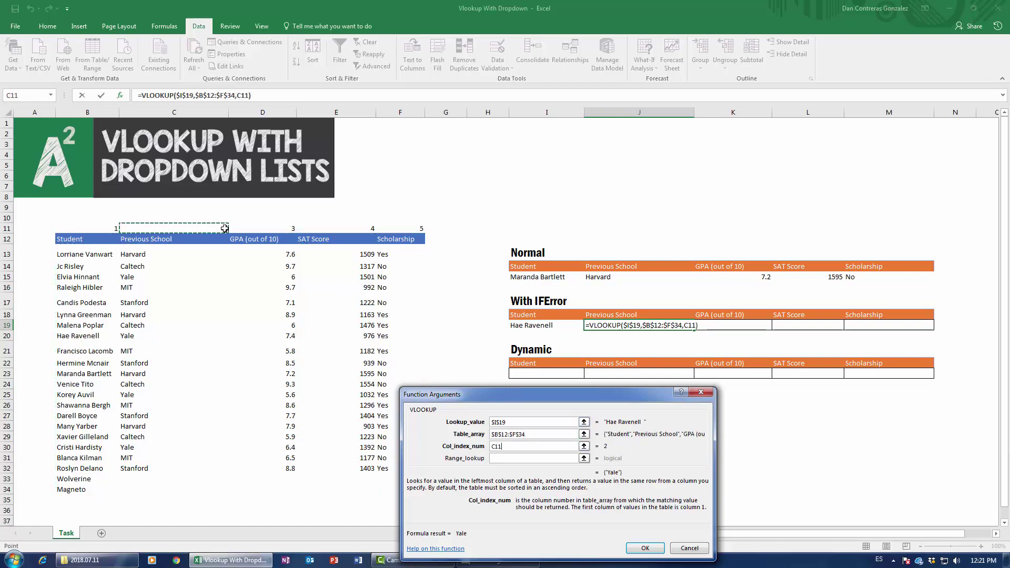
left_click(514, 458)
type("0")
key("Return")
left_click(500, 324)
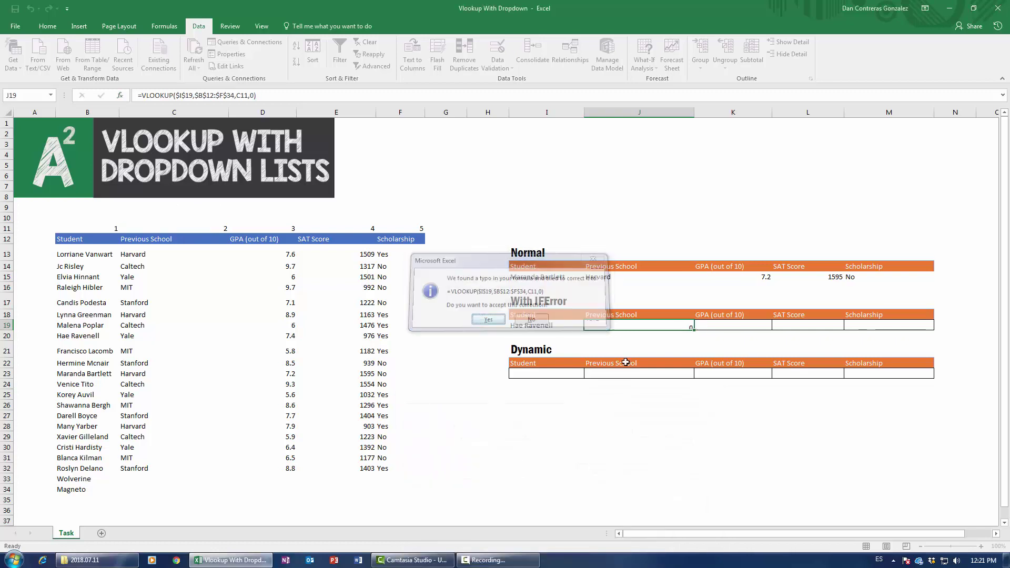
left_click(551, 326)
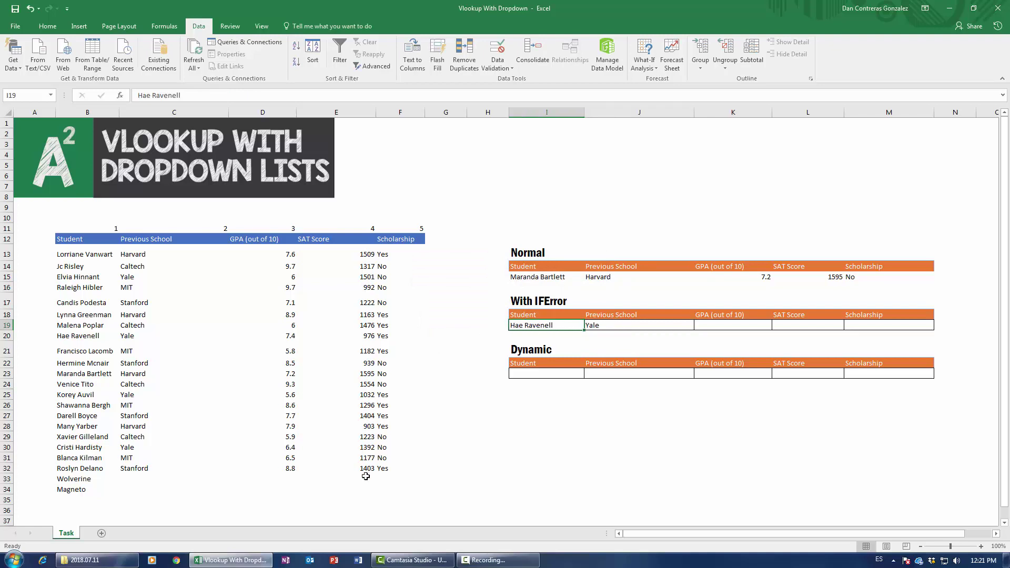
Step: Enter 'whatever' as the IFError row's student and check that J19 shows #N/A
type("whate")
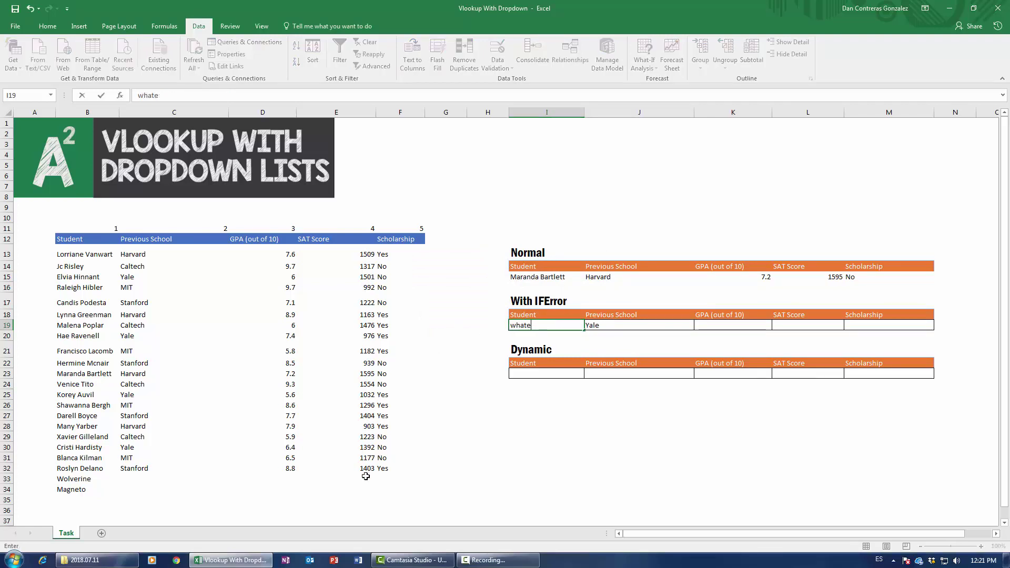
type("rver")
key("Return")
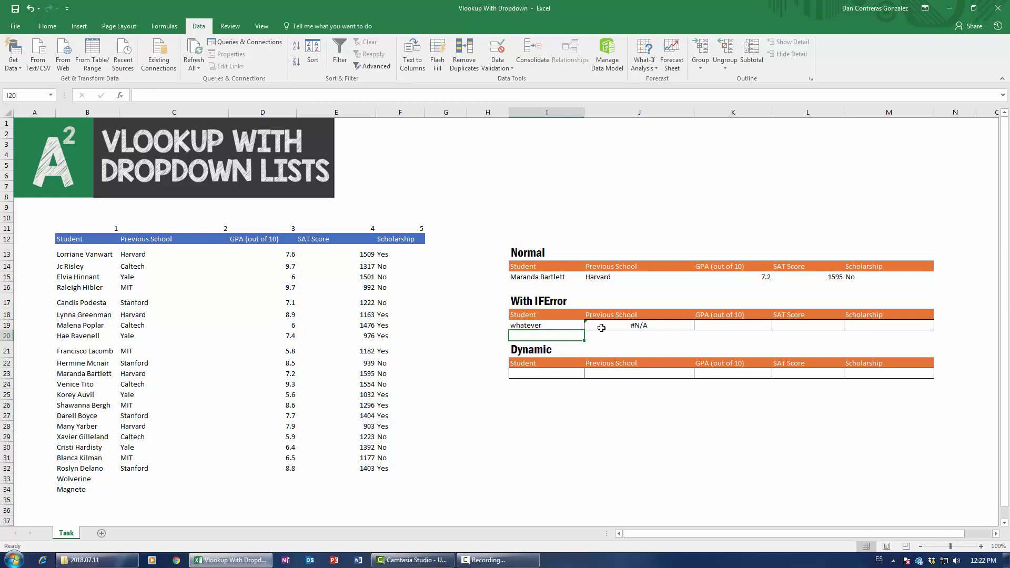
left_click(601, 328)
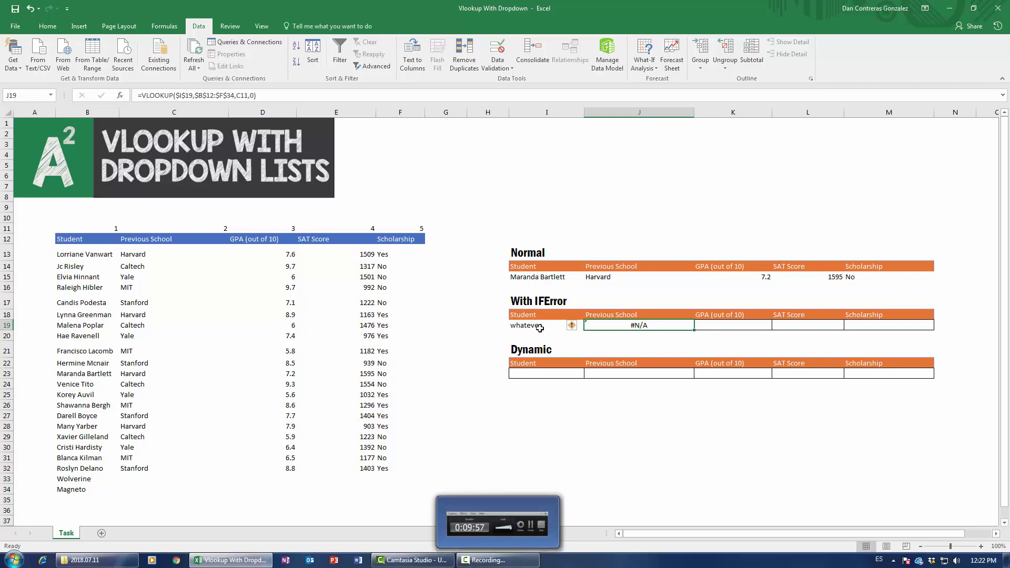
key("Left")
key("Right")
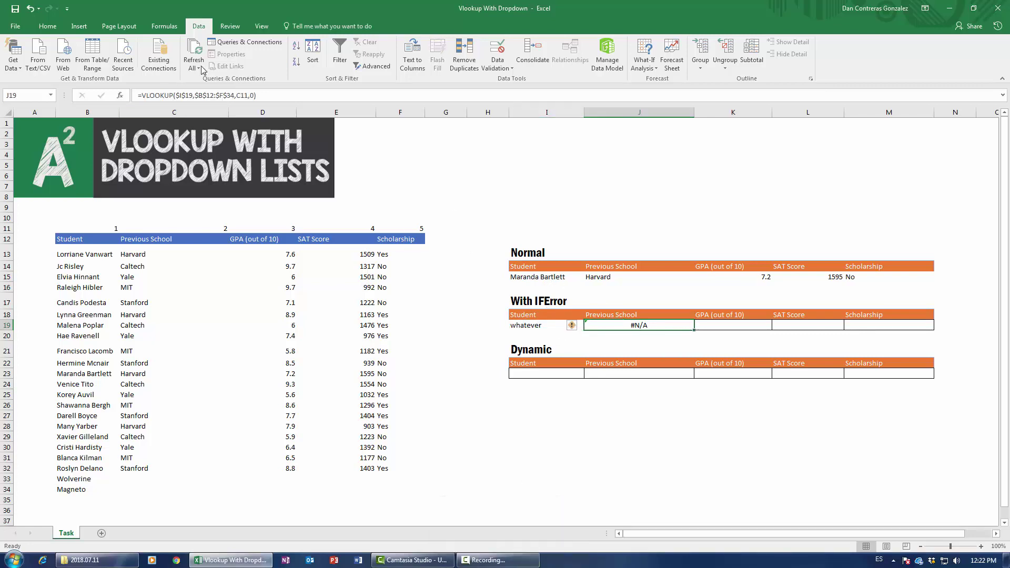
Step: Wrap J19's VLOOKUP in IFERROR with the message "Type in the data correctly, dummy"
left_click(143, 95)
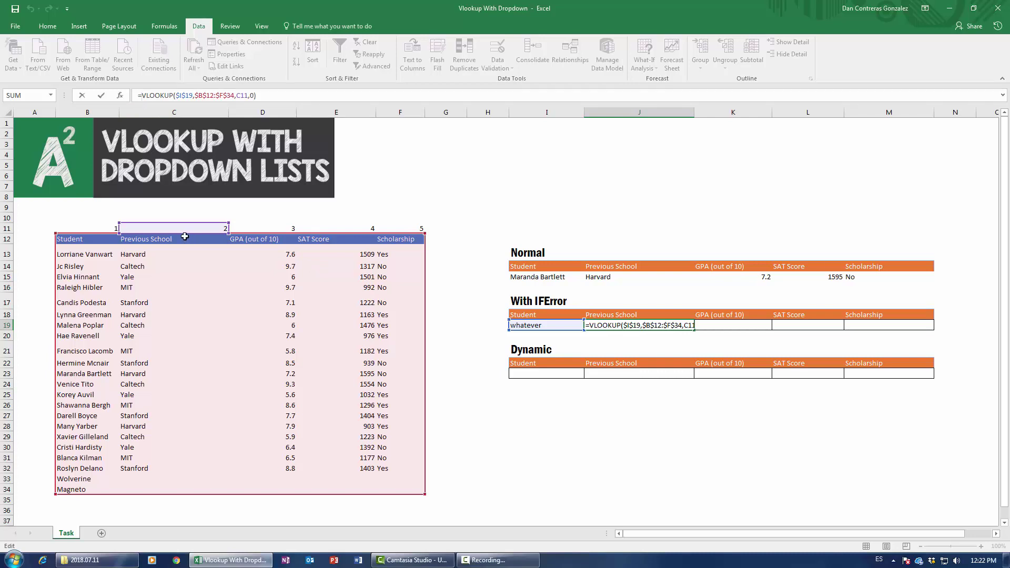
type("iferror(")
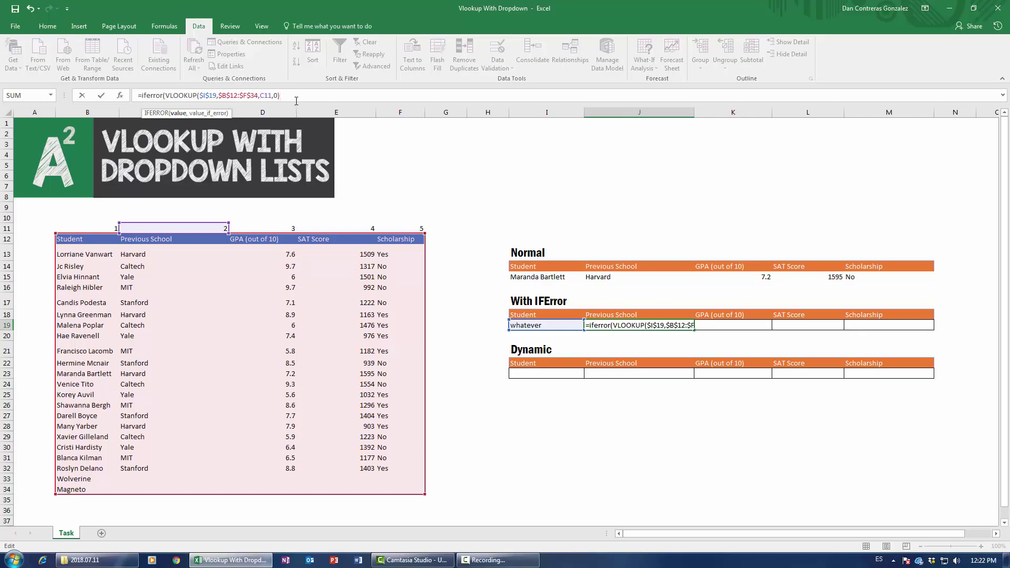
type(",")
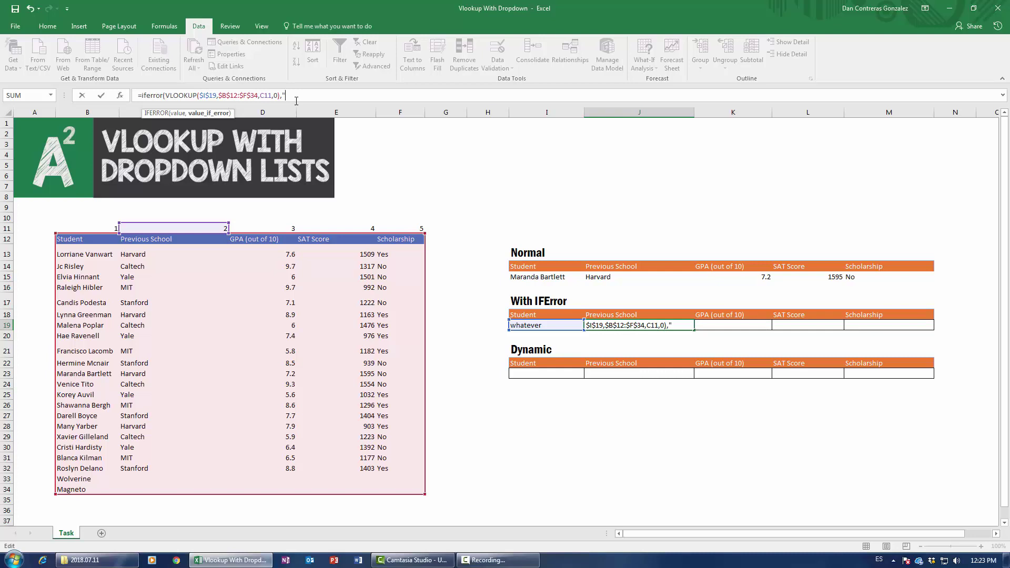
type("\"Type in the data correctly, dummy\")")
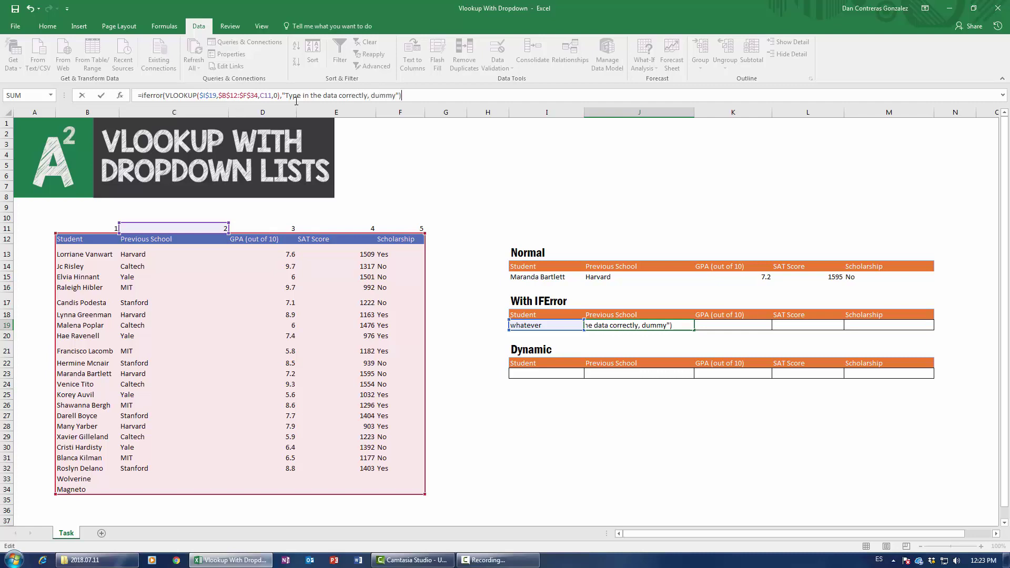
key("Return")
Step: Widen column J to fit the message and recheck cells I19 and J19
left_click_drag(695, 112, 718, 112)
left_click(532, 326)
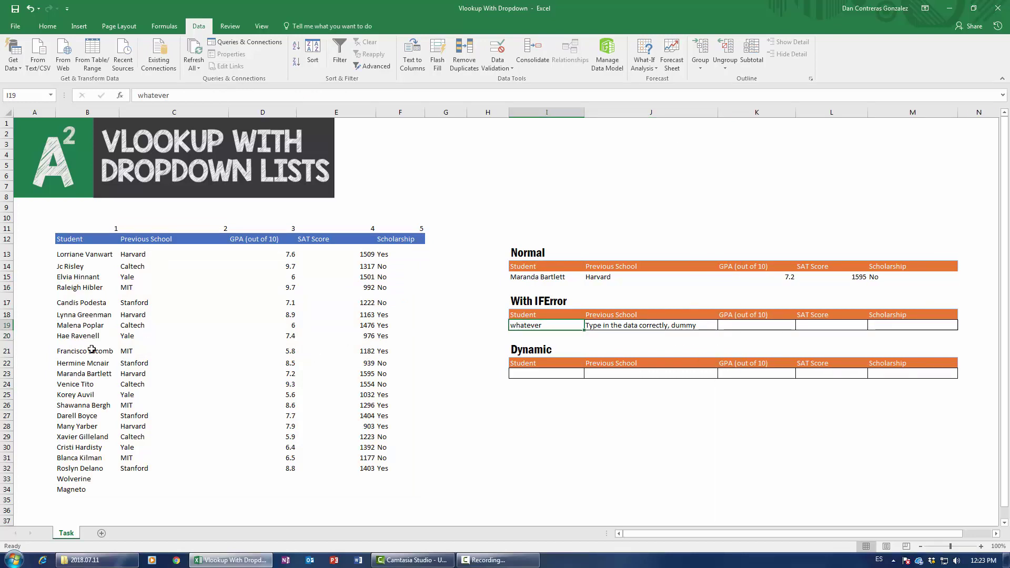
left_click(604, 325)
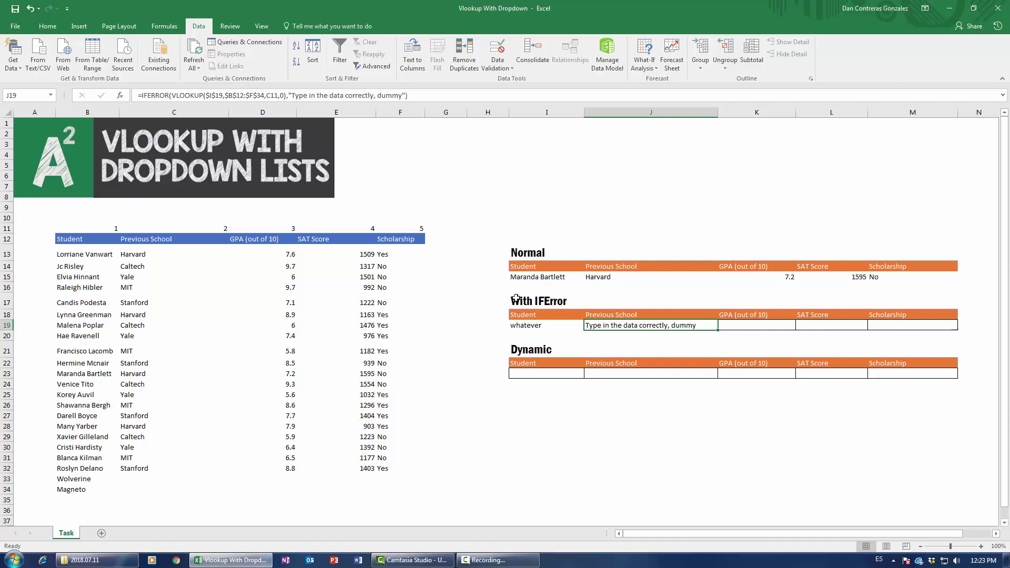
left_click_drag(718, 330, 963, 332)
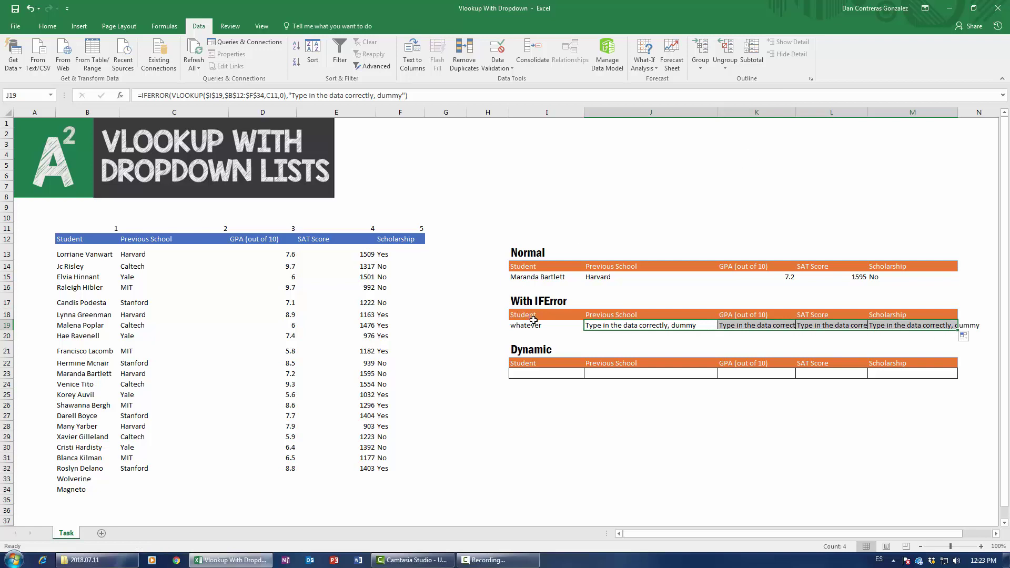
left_click(565, 322)
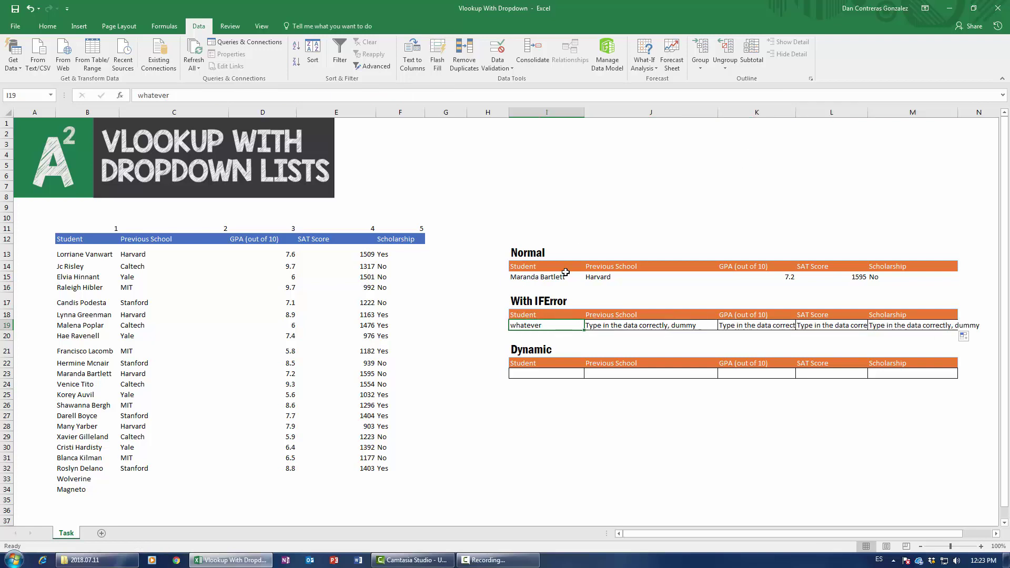
left_click(90, 301)
key("ctrl+c")
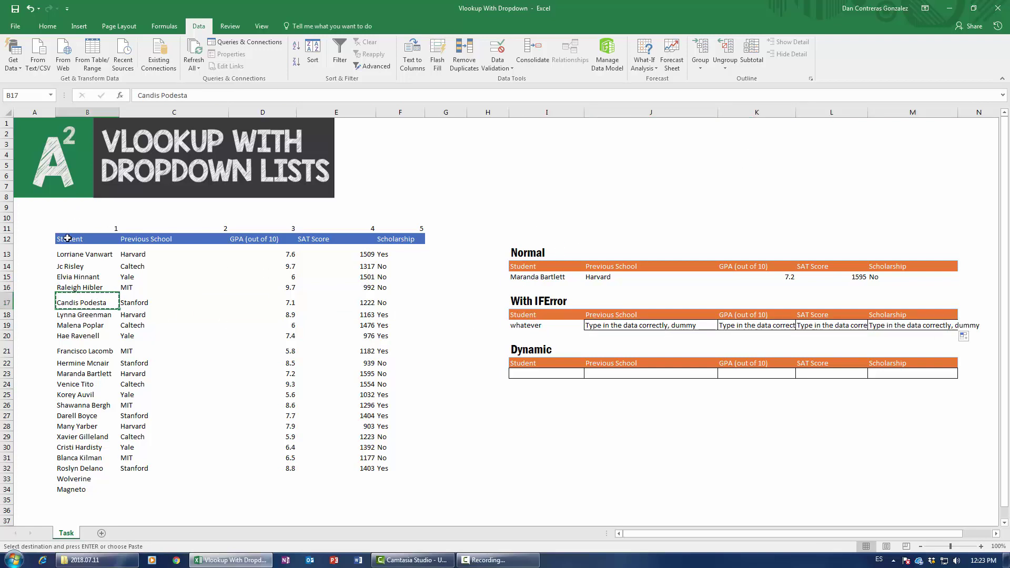
left_click(523, 327)
key("ctrl+v")
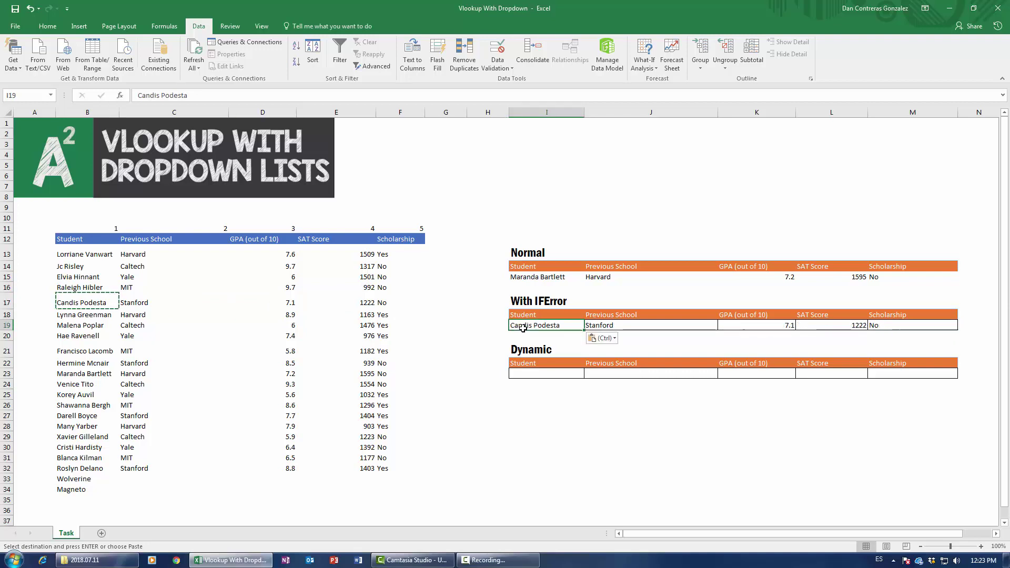
key("Delete")
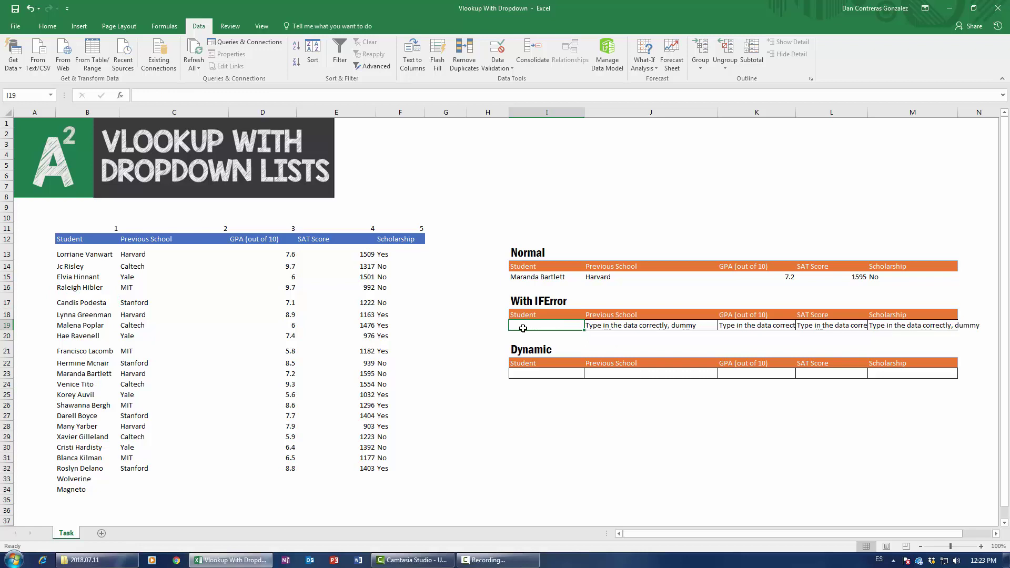
type("Ben")
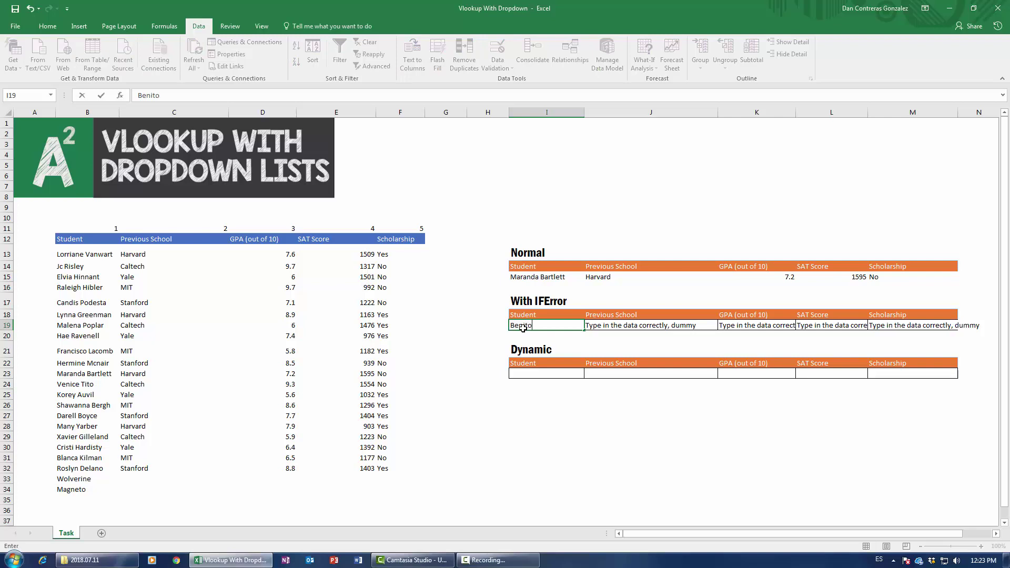
type("ito")
key("Return")
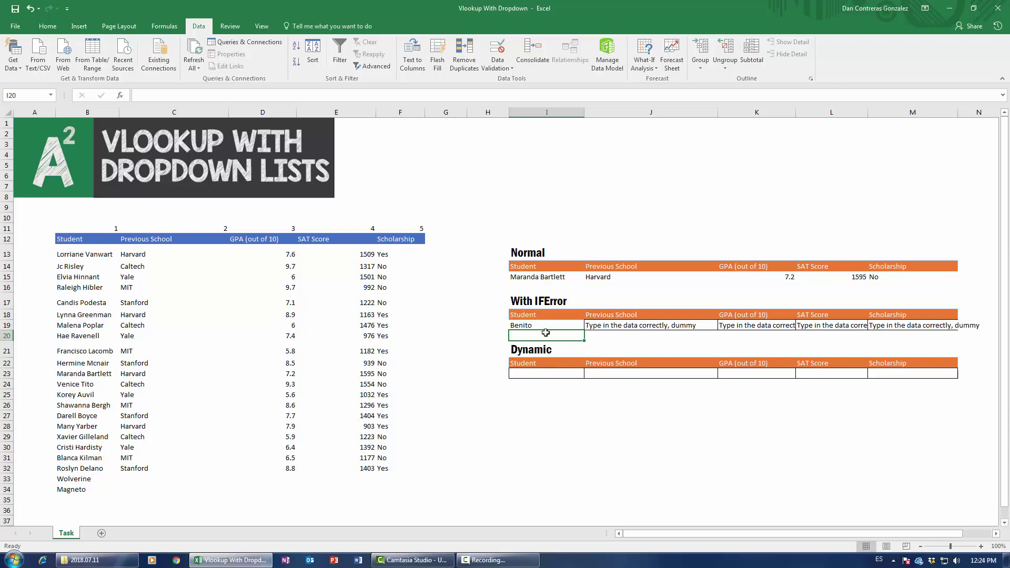
Step: Select the student data from B12 with Ctrl+A and insert it as Table1 with headers
left_click(528, 372)
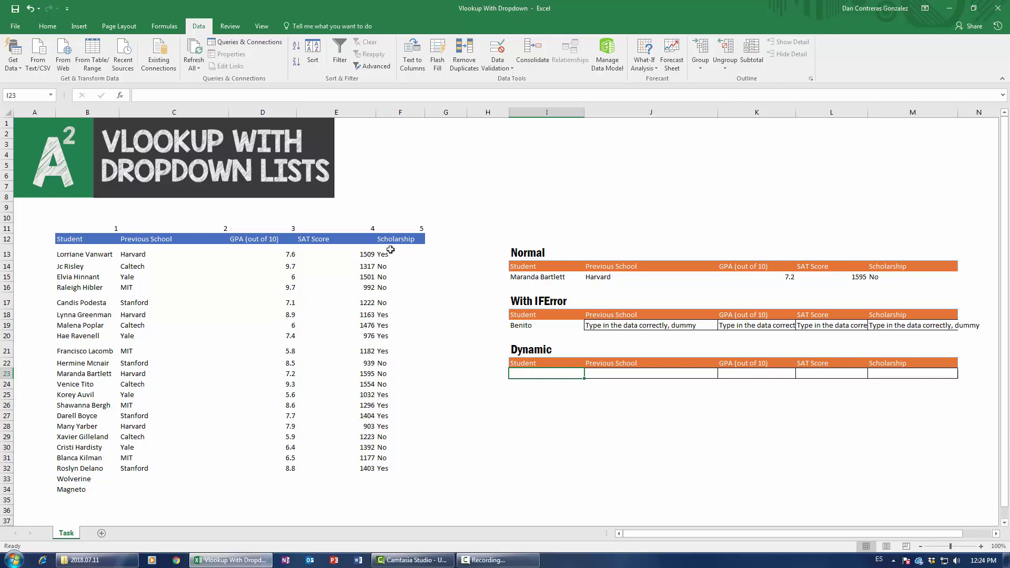
left_click(136, 301)
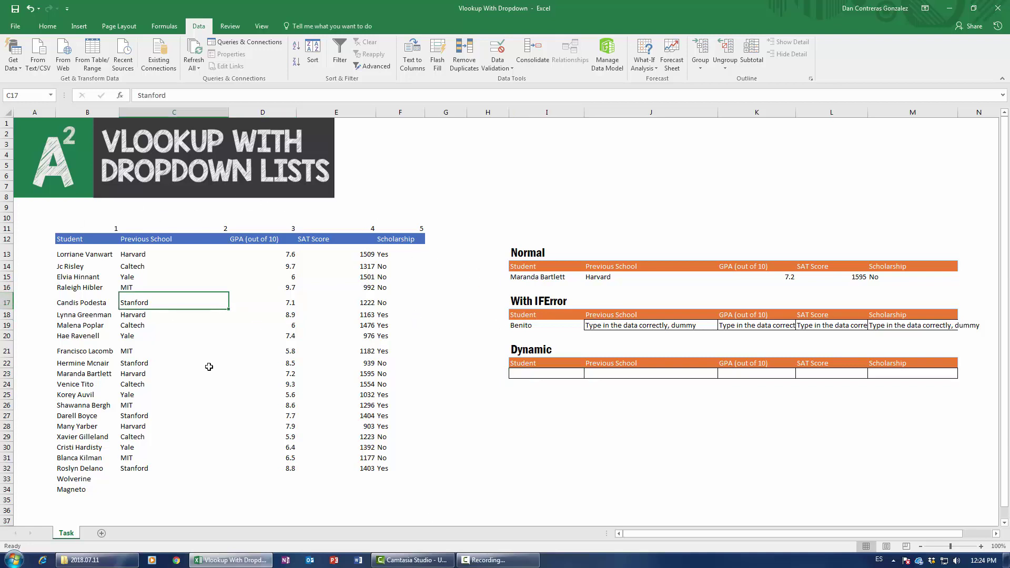
left_click(81, 240)
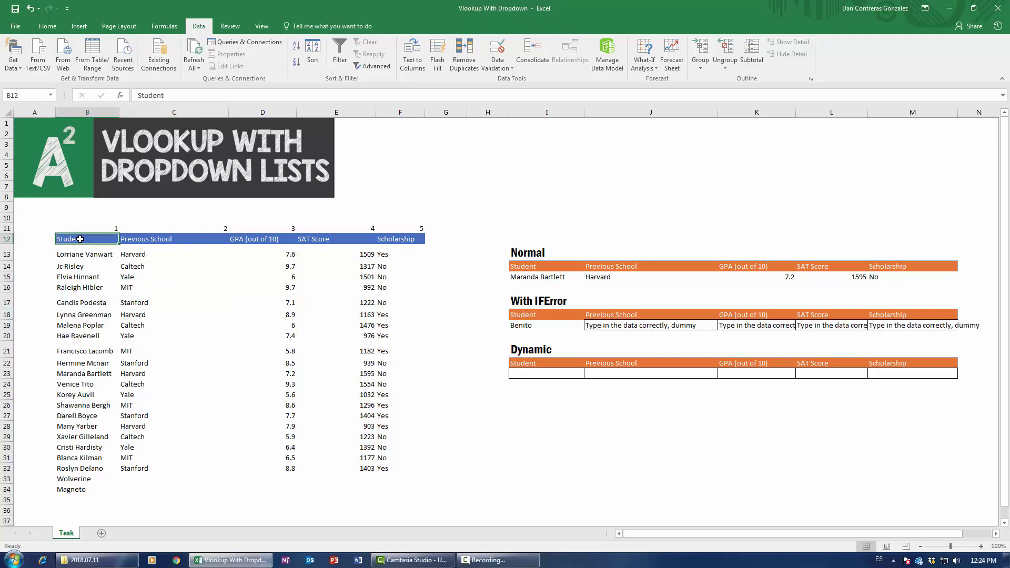
key("ctrl+a")
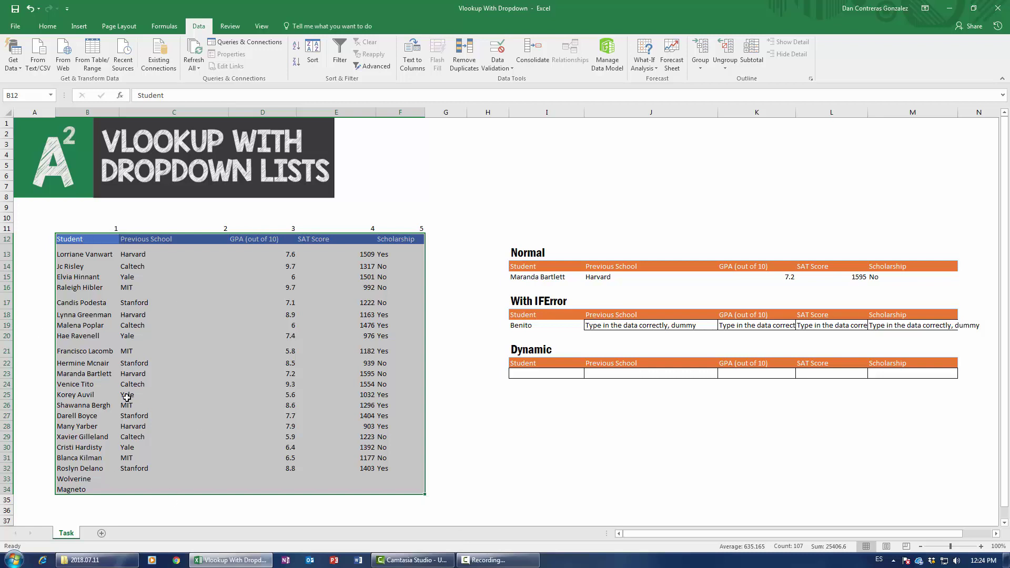
left_click(80, 27)
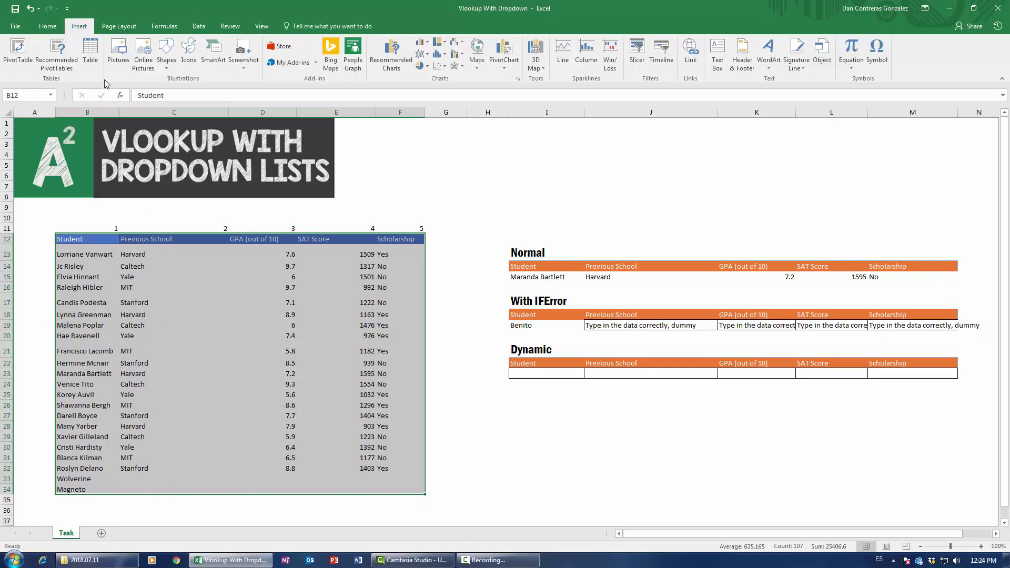
left_click(91, 53)
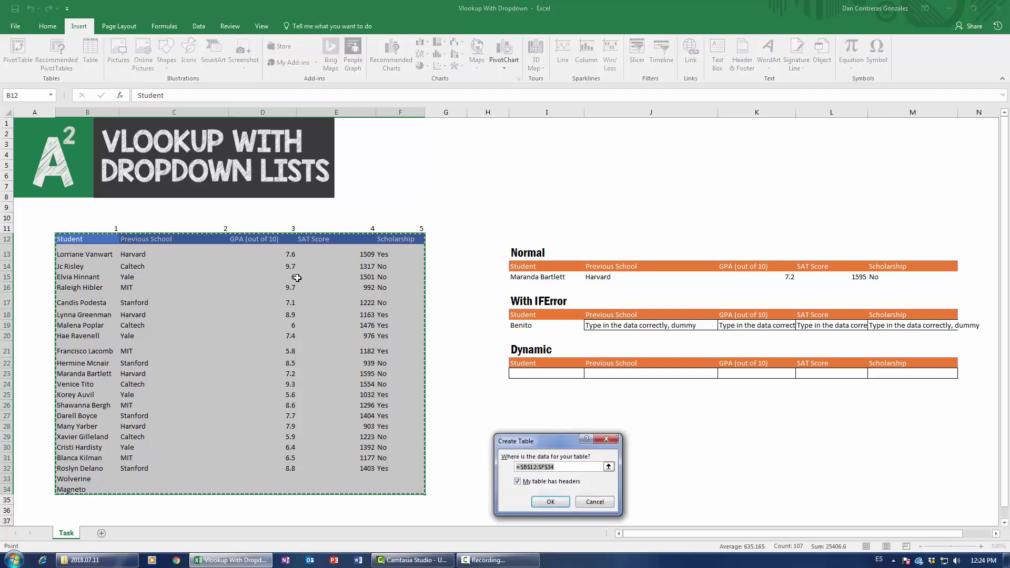
left_click_drag(551, 442, 307, 264)
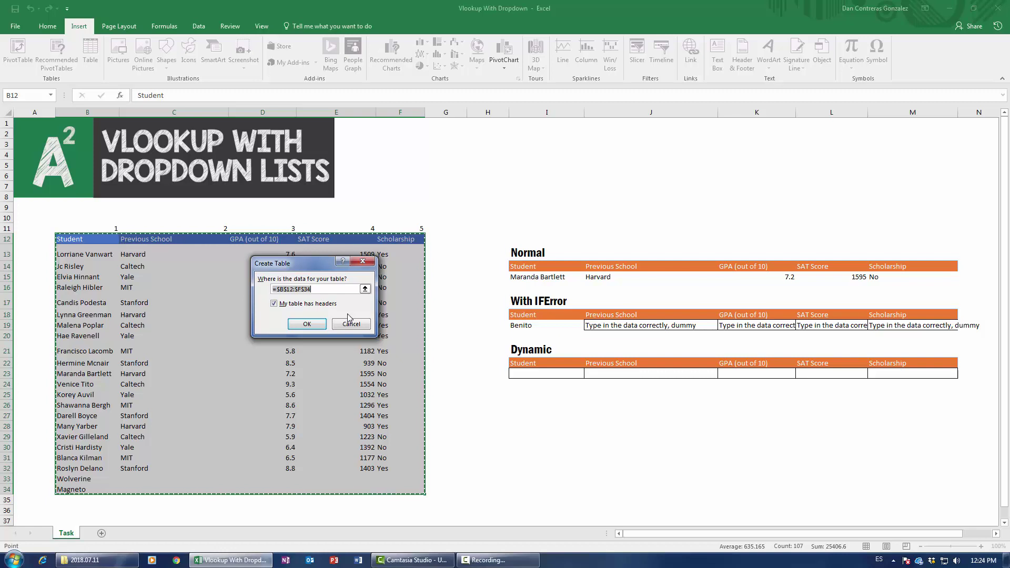
left_click(314, 324)
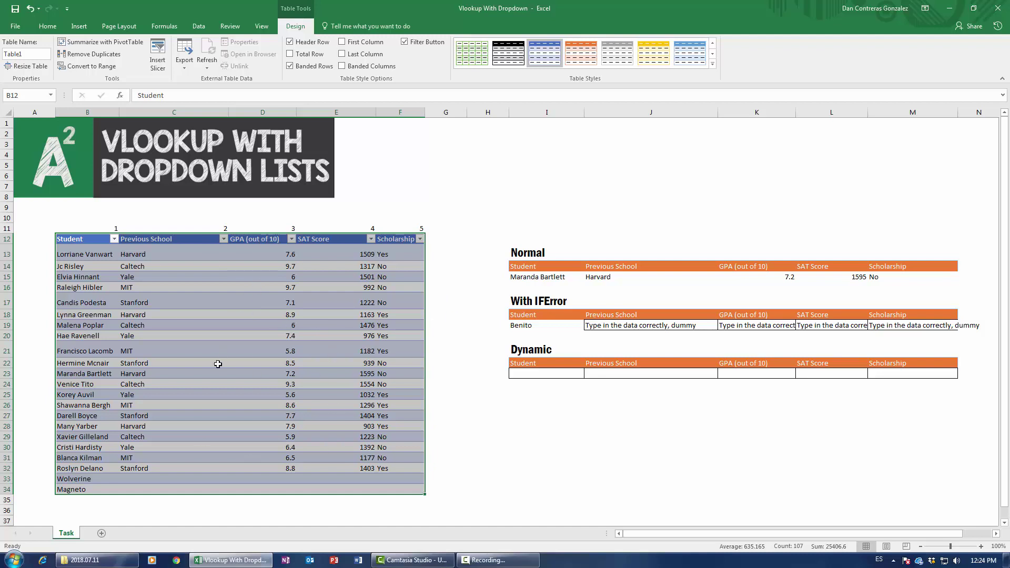
Step: Copy the student name from B20 into the Dynamic Student cell I23
left_click(526, 372)
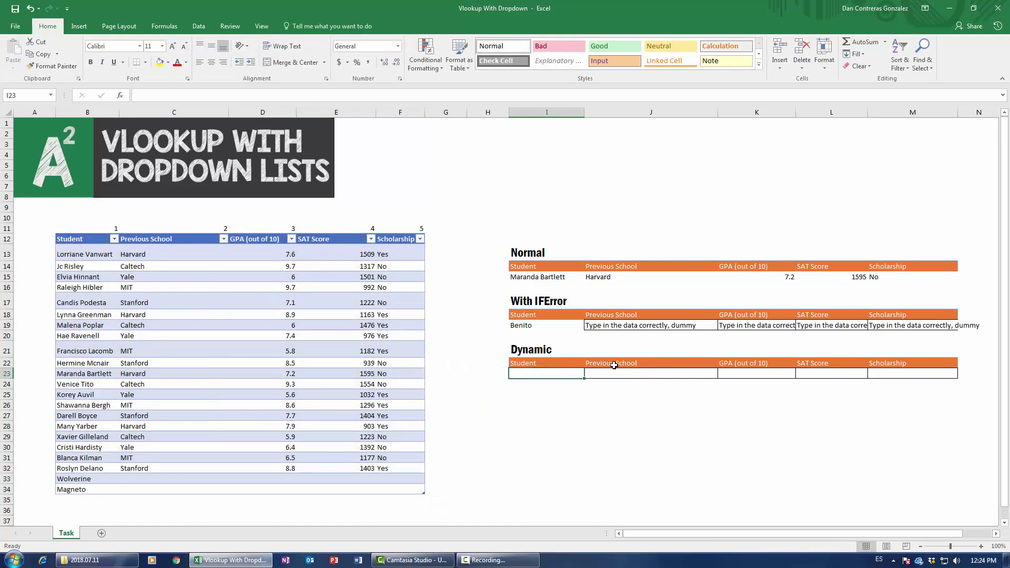
left_click(104, 339)
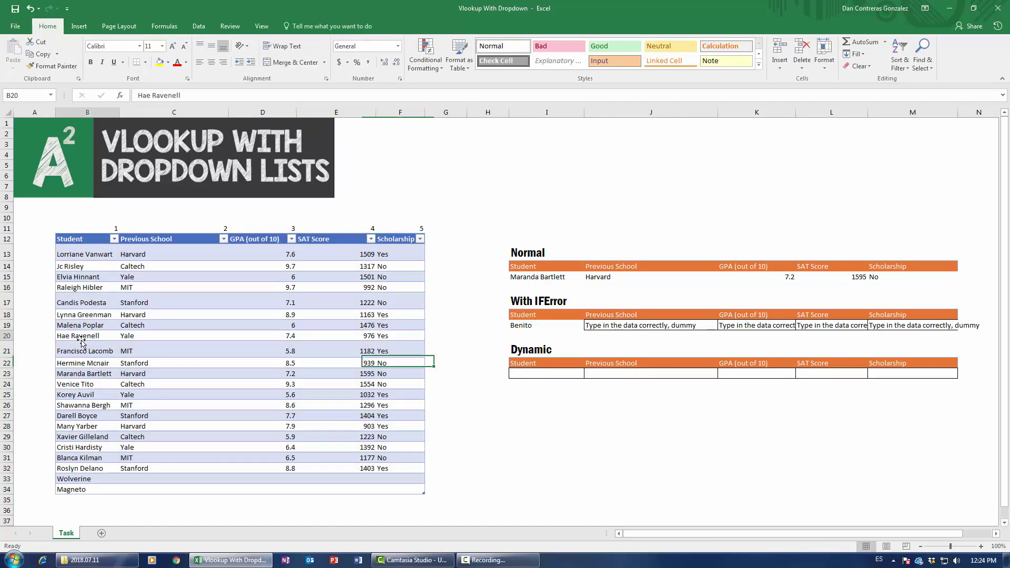
key("ctrl+c")
left_click(526, 374)
key("ctrl+v")
Step: Build =VLOOKUP($I$23,Table1[#All],C11,0) in J23 through Function Arguments
left_click(625, 373)
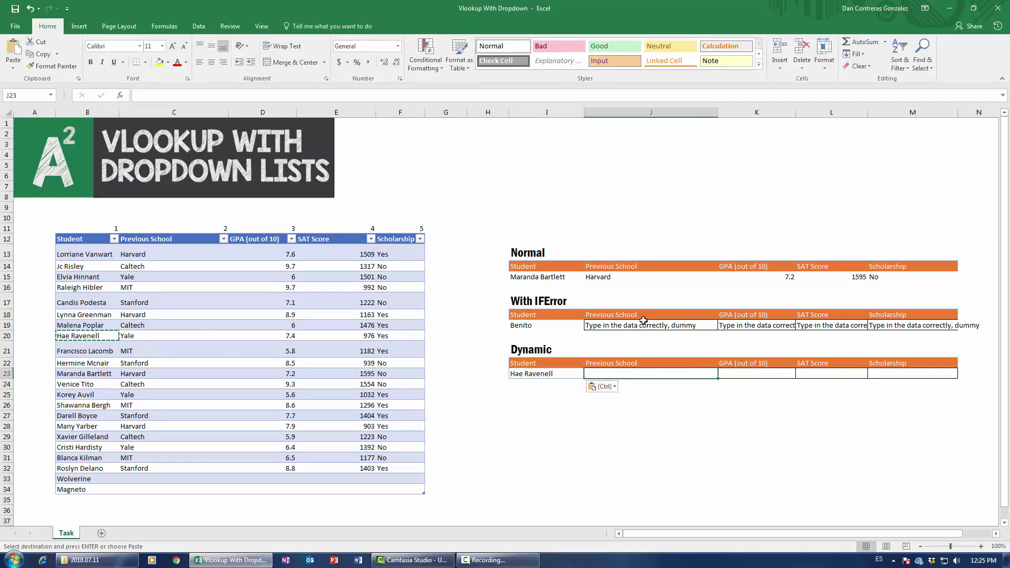
type("=vlookup(")
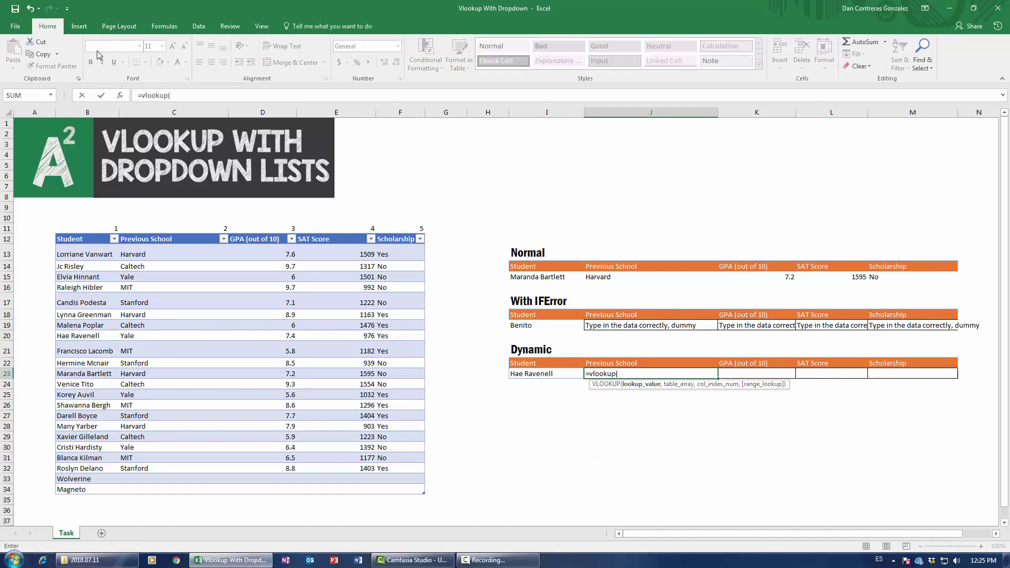
left_click(119, 95)
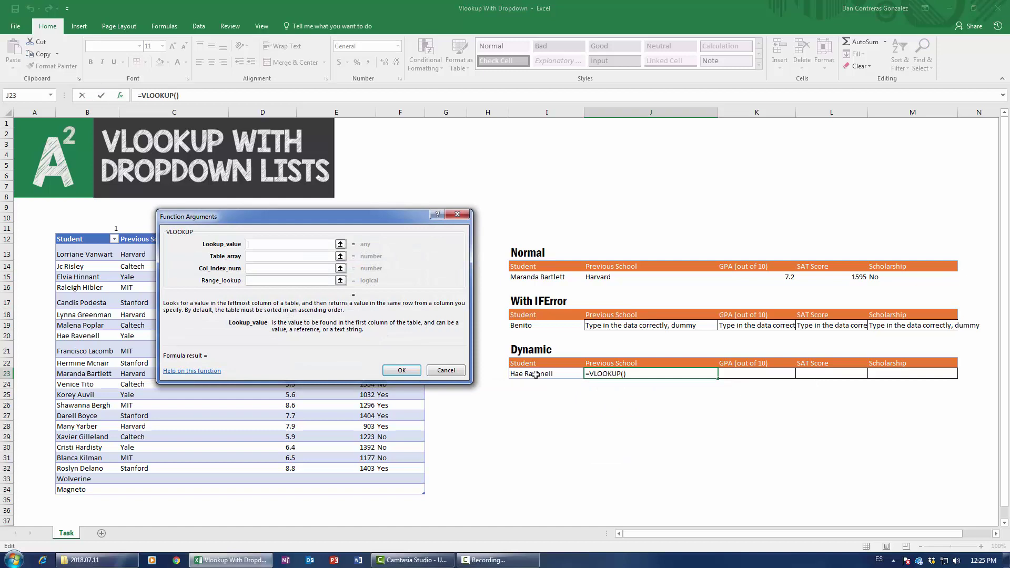
left_click(535, 375)
key("F4")
key("Tab")
left_click(82, 239)
key("ctrl+shift+Right")
key("ctrl+shift+Down")
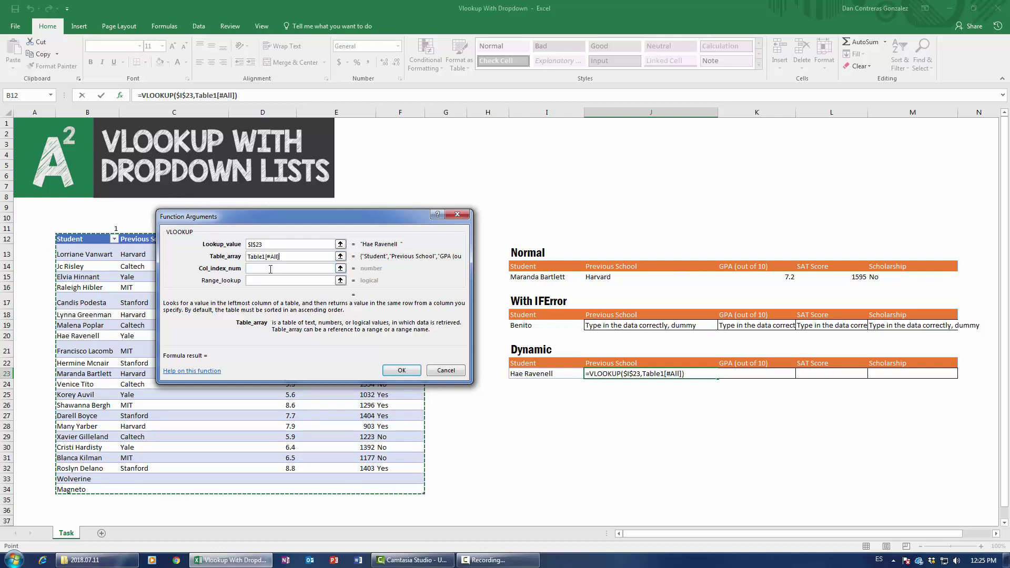
left_click(270, 269)
left_click_drag(270, 220, 223, 264)
left_click(199, 228)
left_click(215, 325)
type("0")
left_click(354, 415)
Step: Fill the formula right to M23, showing Yale, 7.4, 976 and Yes
left_click_drag(717, 378, 936, 378)
left_click(547, 444)
left_click(557, 376)
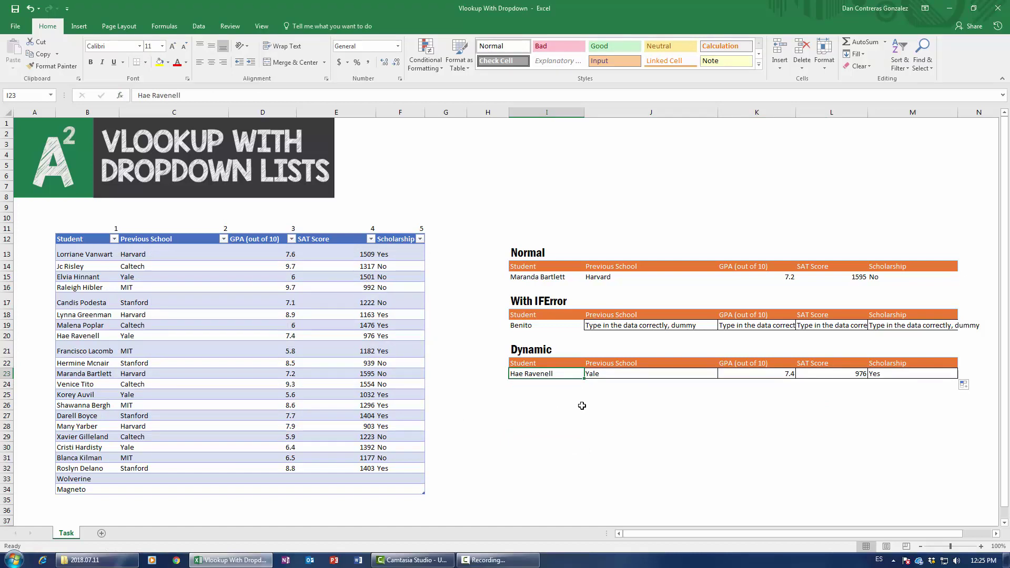
Step: Add a List validation to I23 sourced from the student names in $B$13:$B$34
left_click(198, 26)
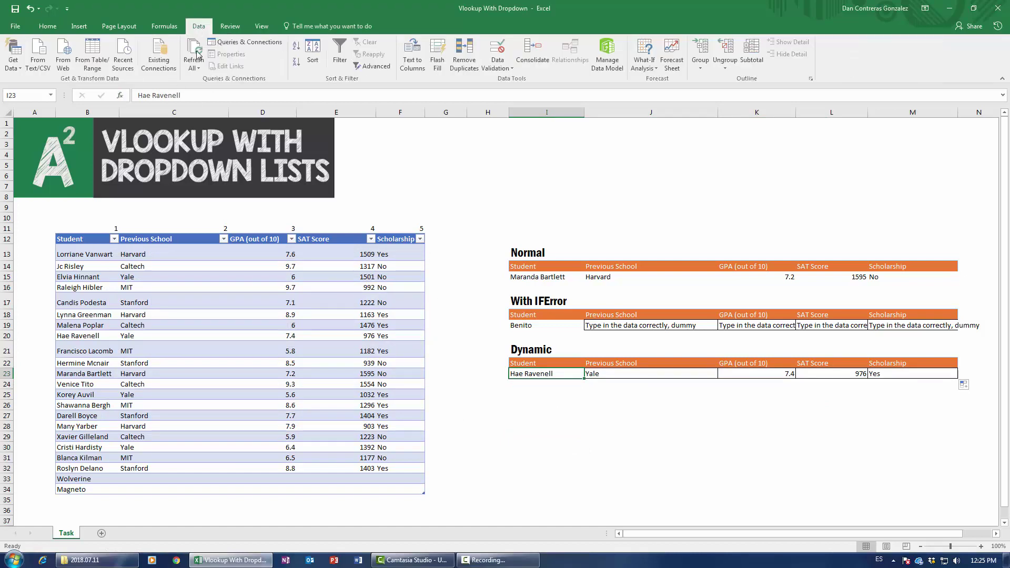
left_click(497, 50)
left_click(226, 316)
left_click(210, 347)
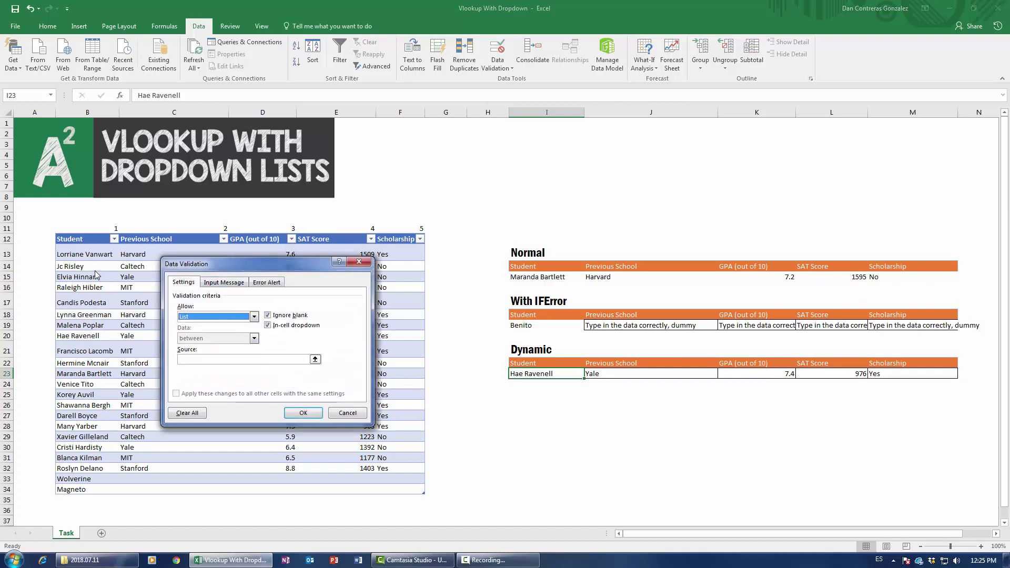
type("=Student")
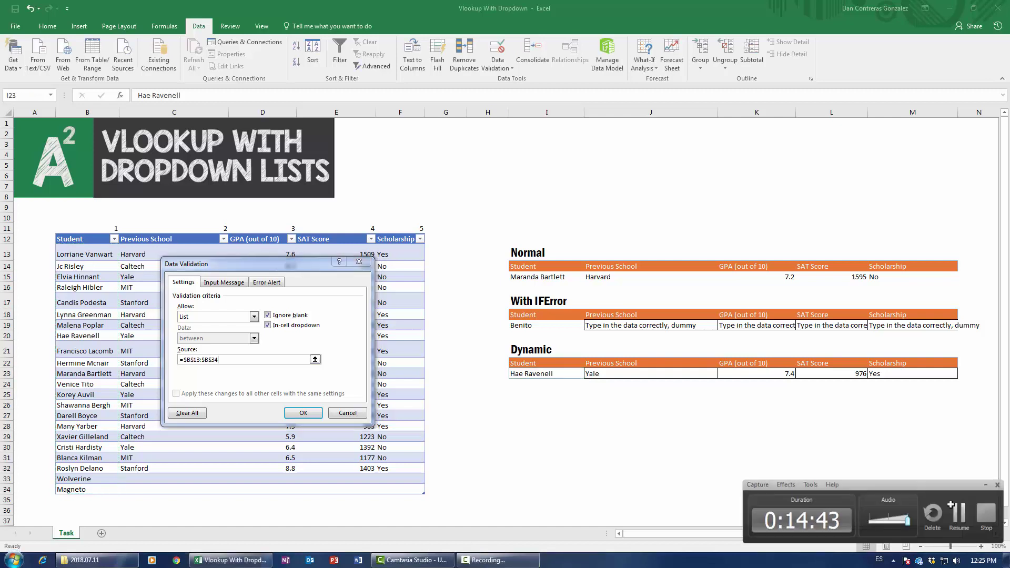
left_click(951, 505)
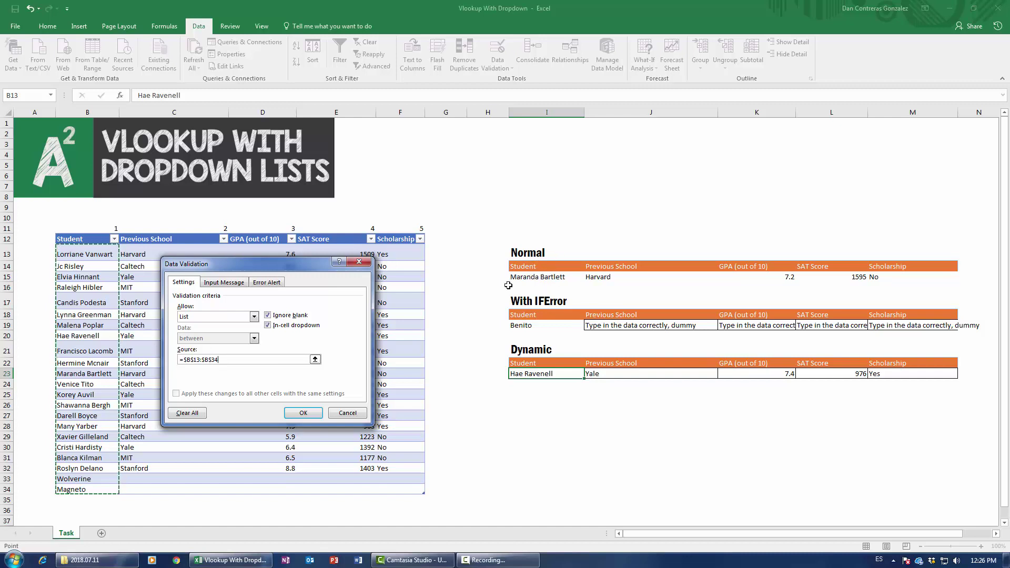
left_click(303, 413)
Step: Pick another student from the I23 dropdown to test it
left_click(588, 374)
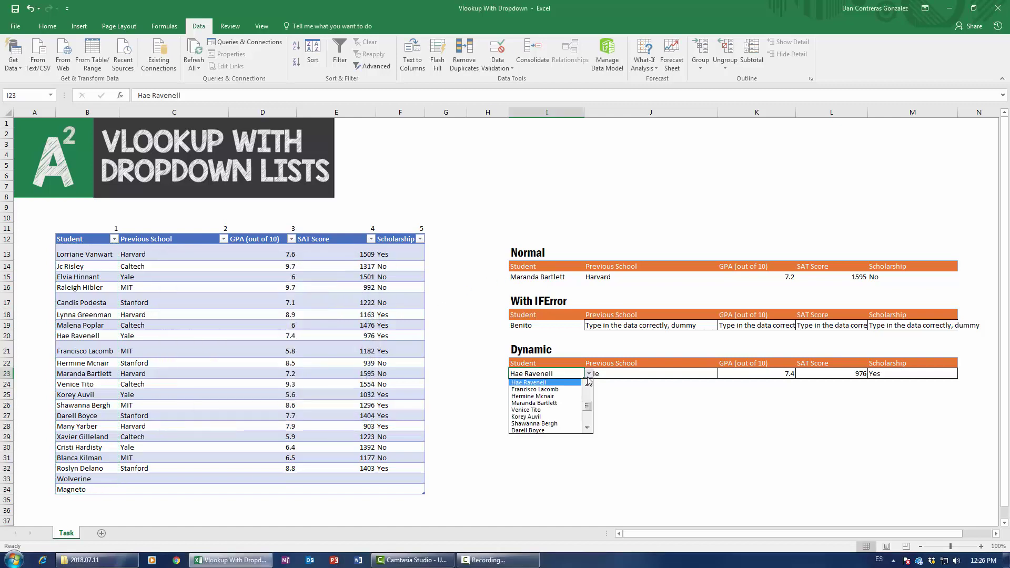
scroll(587, 413, "up", 4)
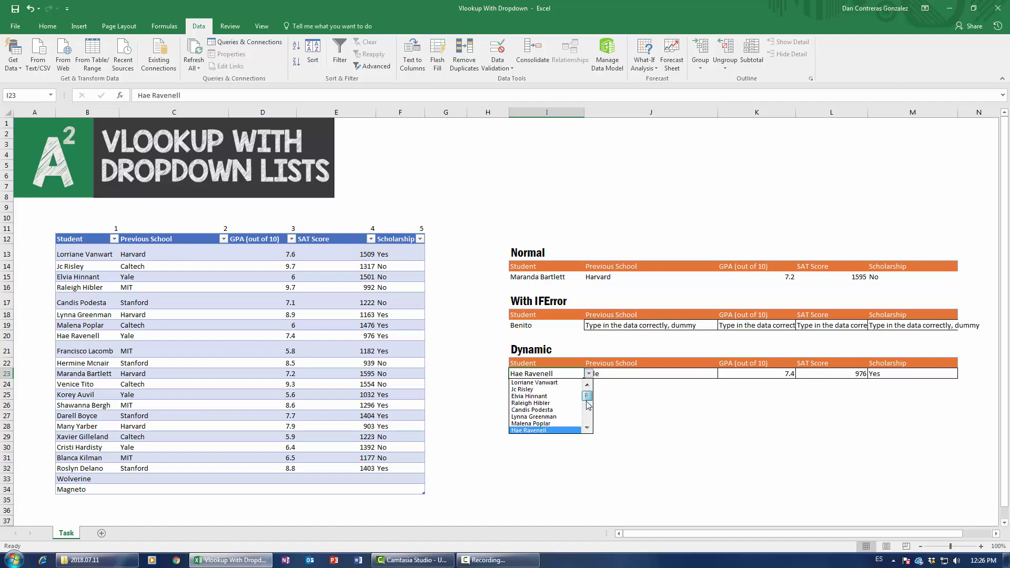
scroll(587, 412, "down", 3)
left_click(531, 403)
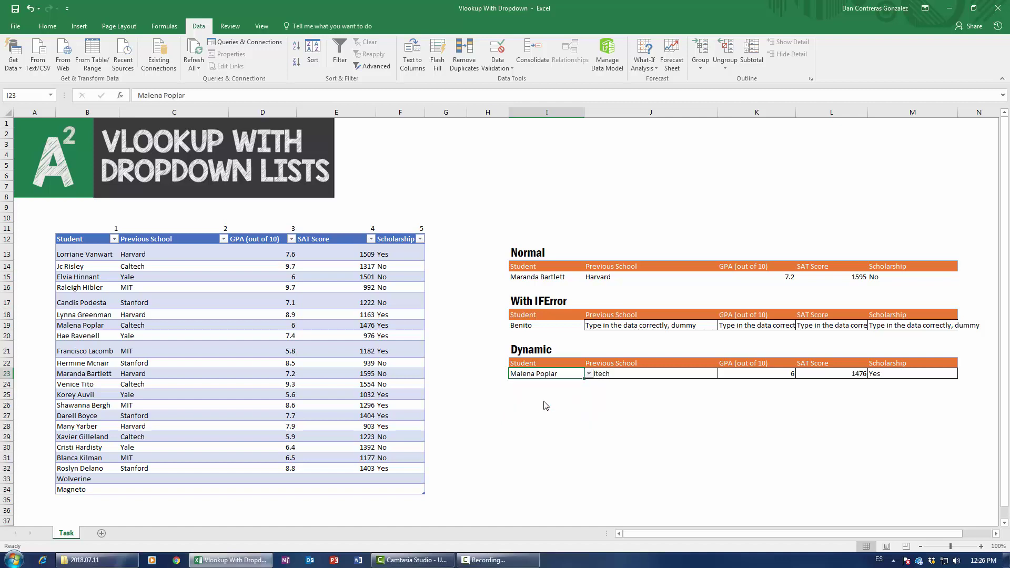
left_click(529, 419)
Step: Type a new student name into B35 to extend the student table
left_click(80, 502)
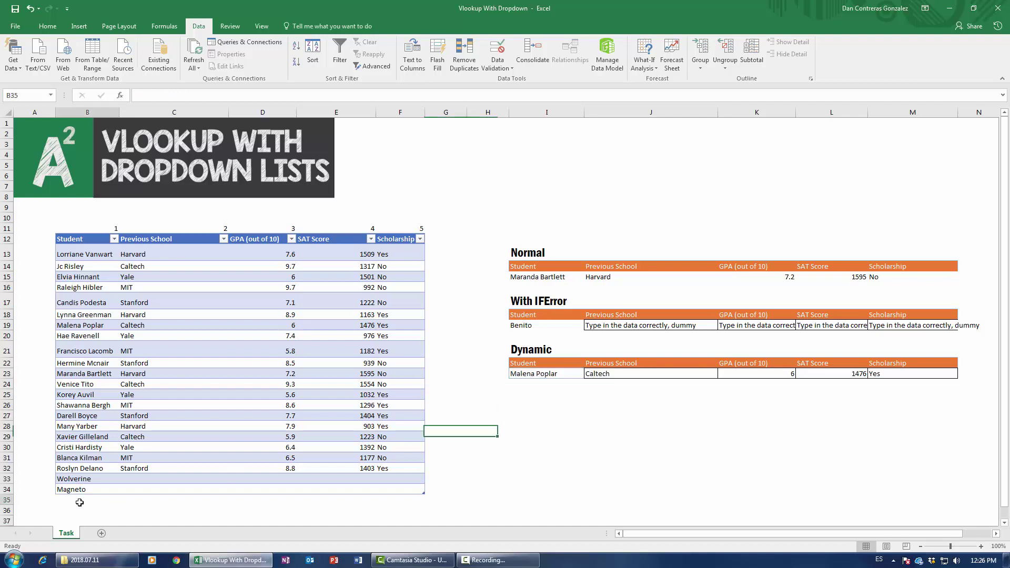
scroll(126, 435, "down", 2)
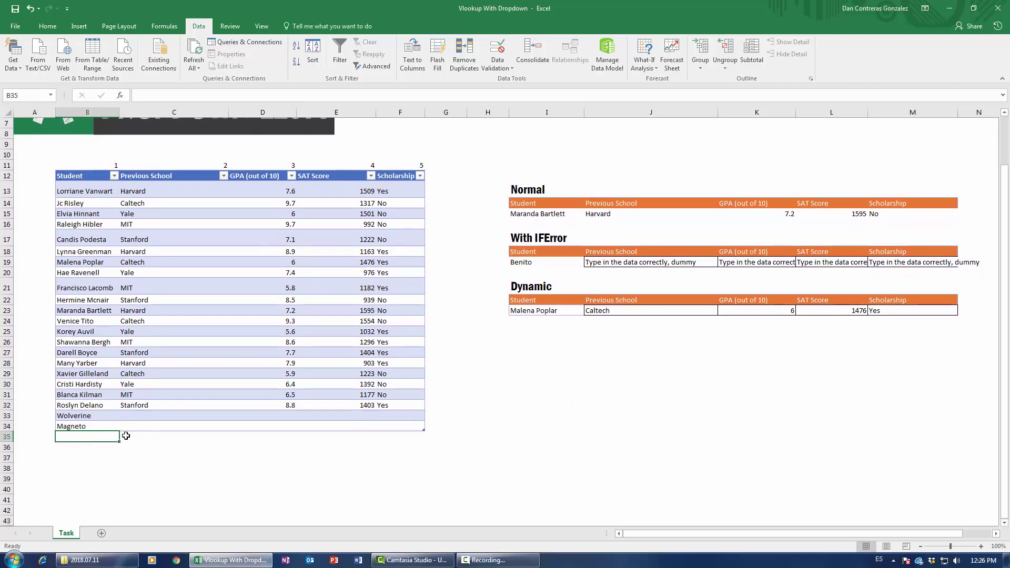
type("Harl")
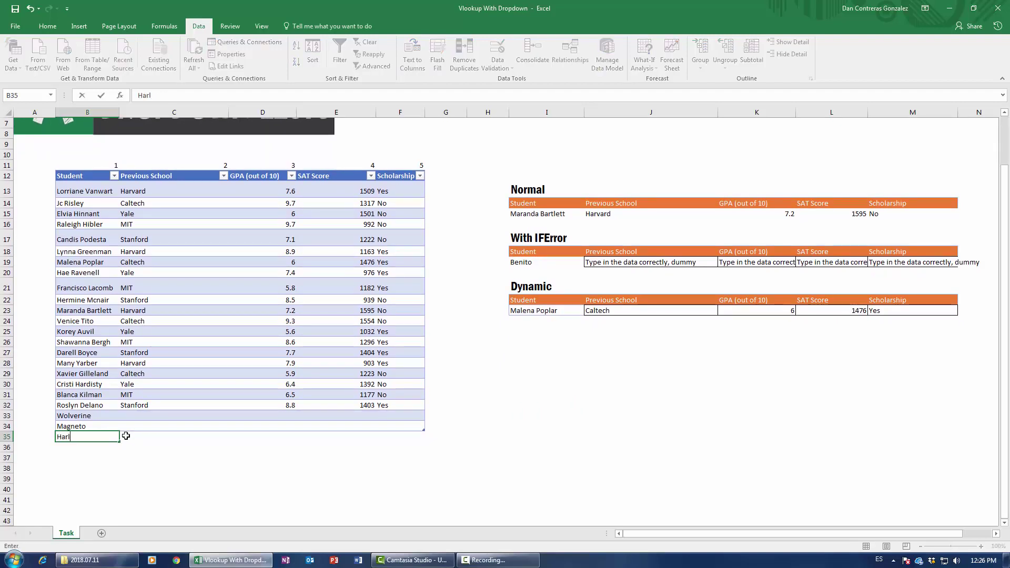
type("ey Quinn")
key("Return")
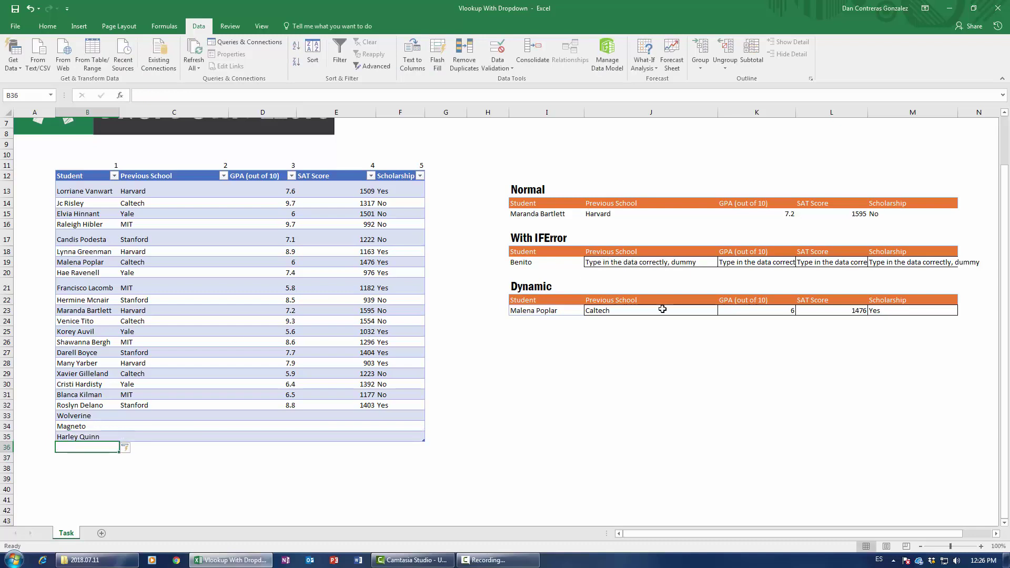
Step: Choose the newly added student in the I23 dropdown, whose lookups return 0
left_click(578, 310)
left_click(588, 310)
scroll(547, 347, "down", 5)
left_click(580, 368)
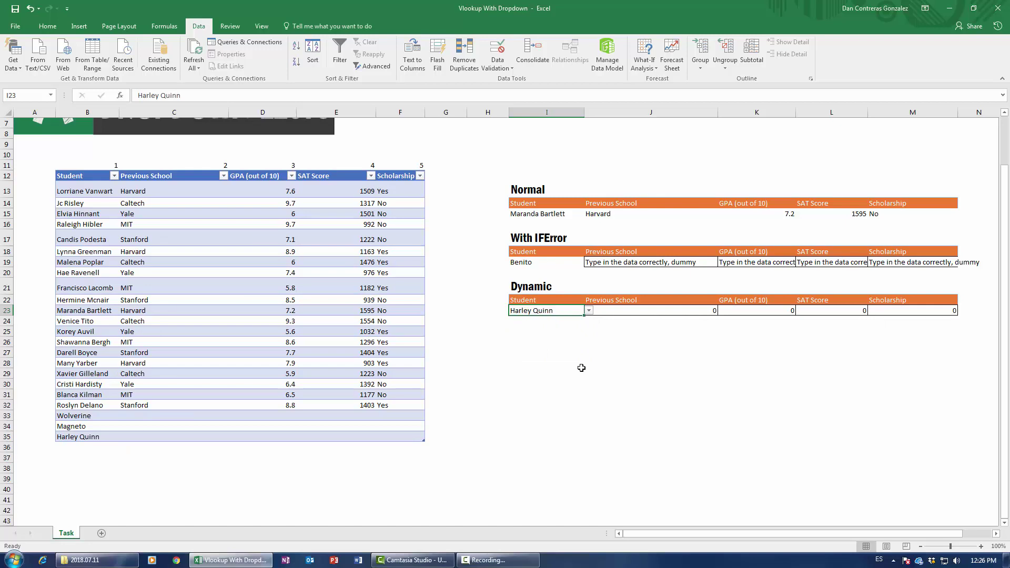